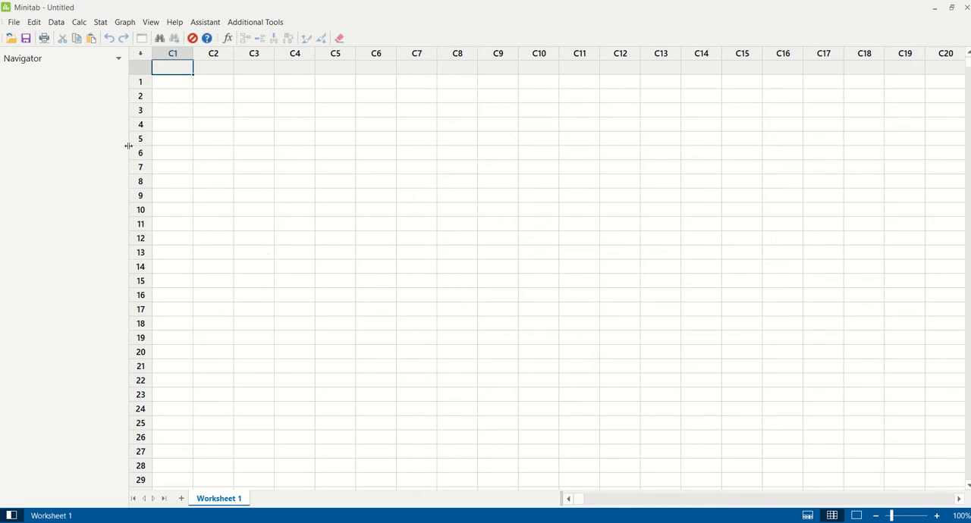
Open the Excel file "trainig survey analytics.xlsx" from the demo folder, importing from row 1 with column names
{"action": "left_click", "coordinate": [10, 44]}
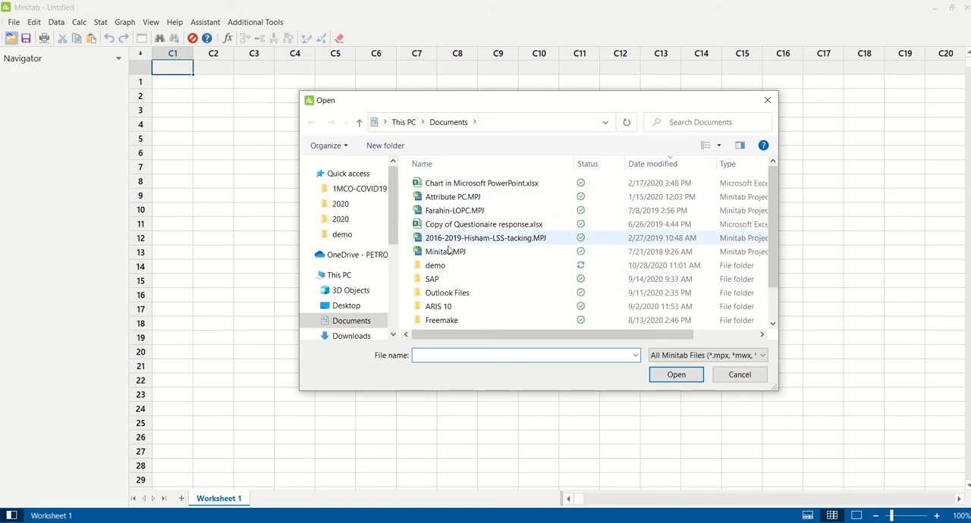
{"action": "left_click", "coordinate": [349, 236]}
{"action": "double_click", "coordinate": [486, 183]}
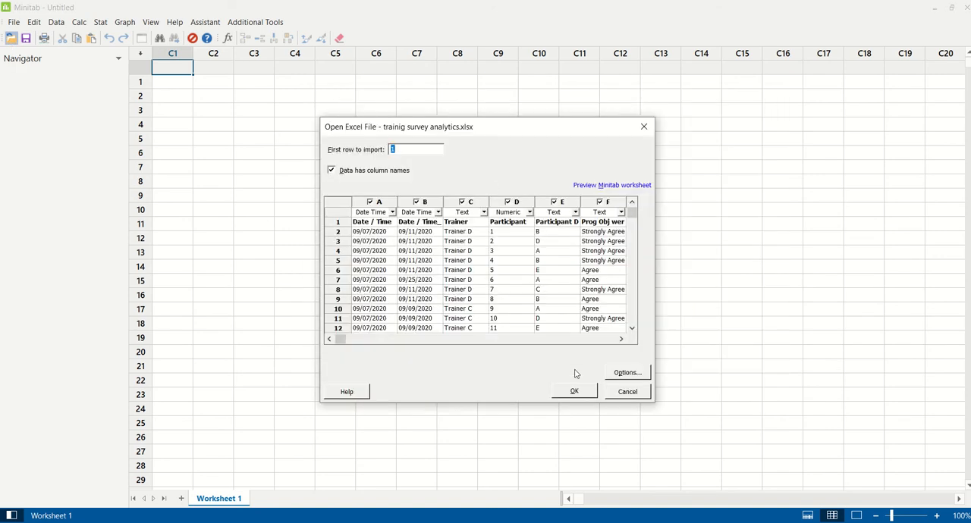
{"action": "left_click", "coordinate": [584, 391]}
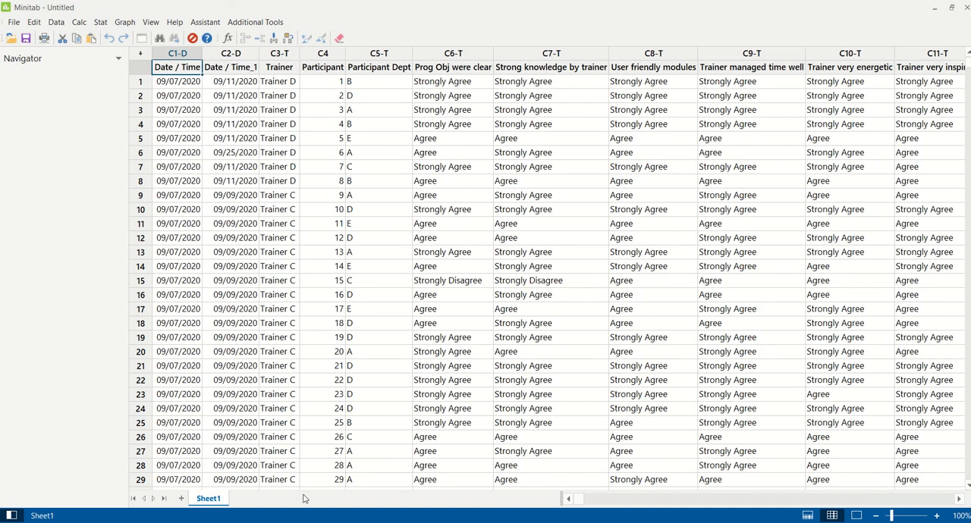
Display the worksheet information for Sheet1, then return to the data-only view
{"action": "right_click", "coordinate": [210, 500]}
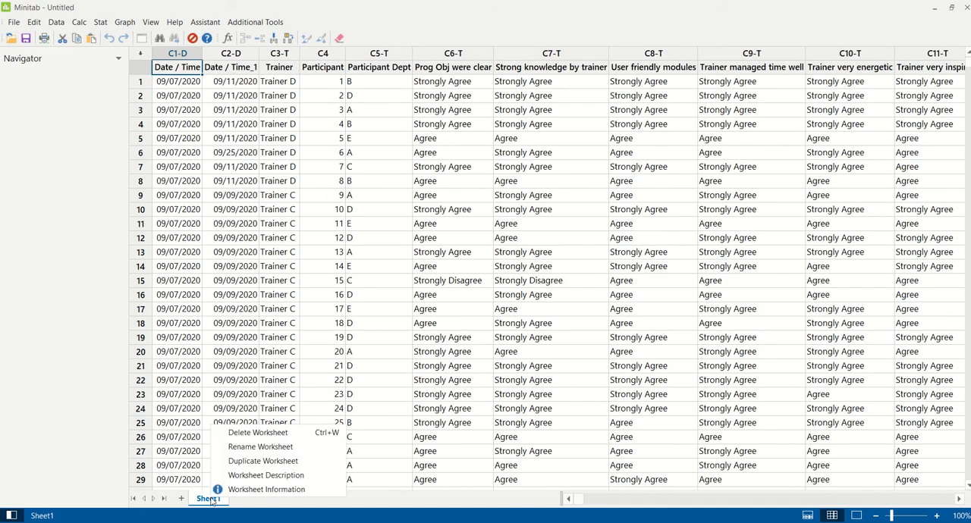
{"action": "left_click", "coordinate": [218, 489]}
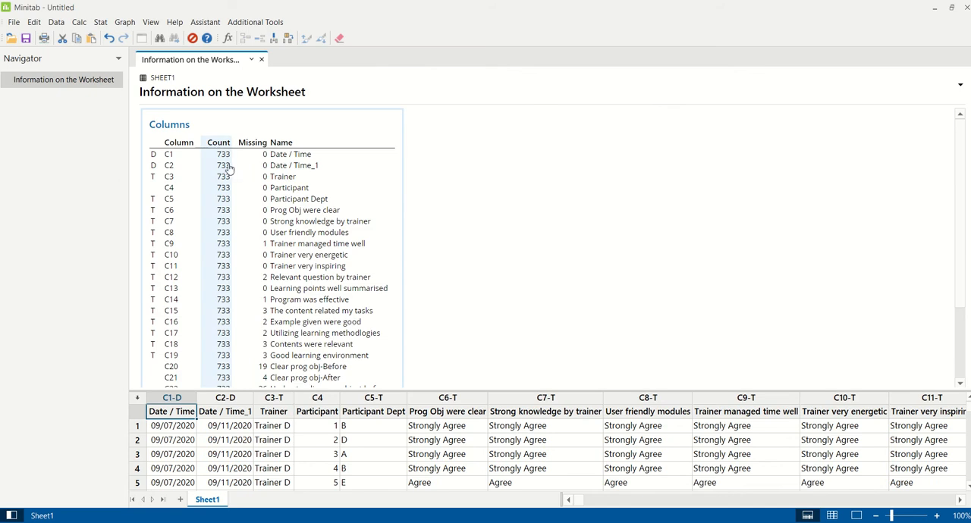
{"action": "left_click", "coordinate": [831, 516]}
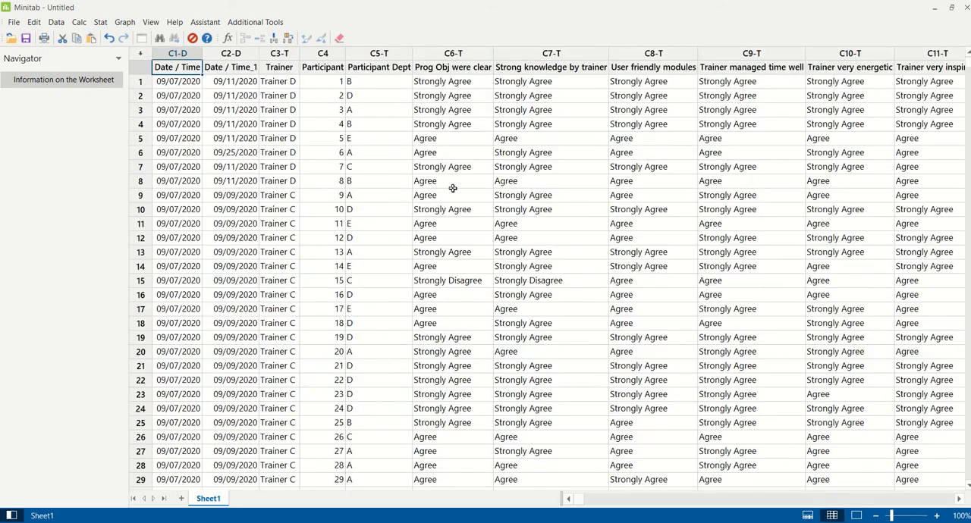
Insert a new column before the Trainer column and name it "Time spent"
{"action": "left_click", "coordinate": [281, 55]}
{"action": "right_click", "coordinate": [281, 54]}
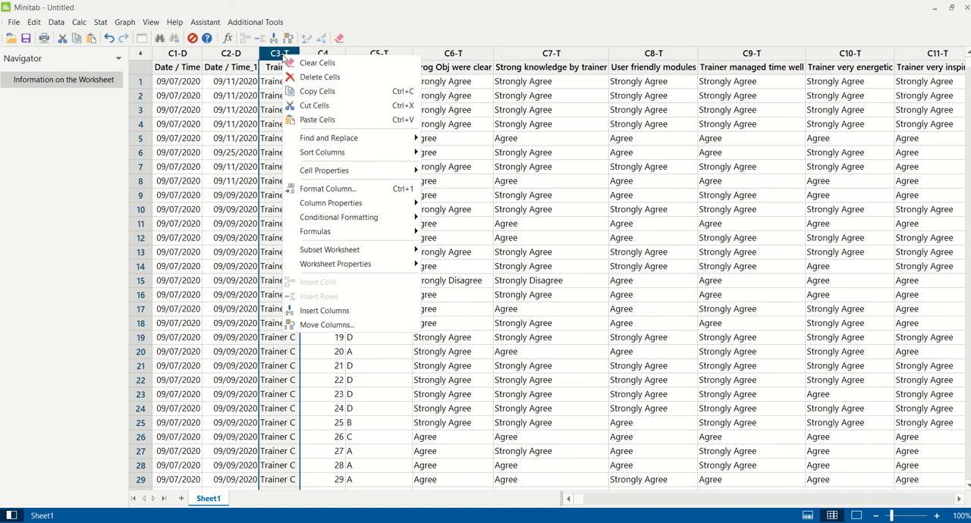
{"action": "left_click", "coordinate": [298, 310]}
{"action": "left_click", "coordinate": [284, 68]}
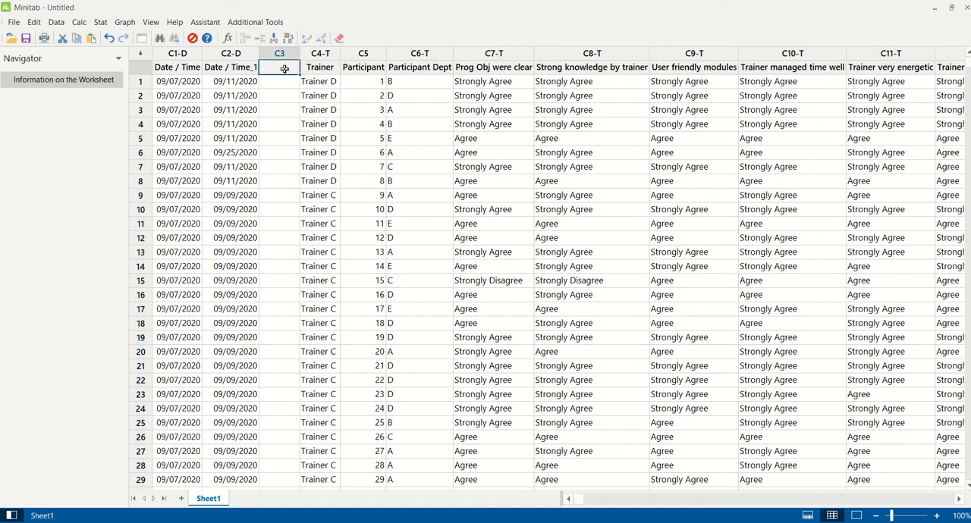
{"action": "type", "text": "Time spent"}
{"action": "key", "text": "Return"}
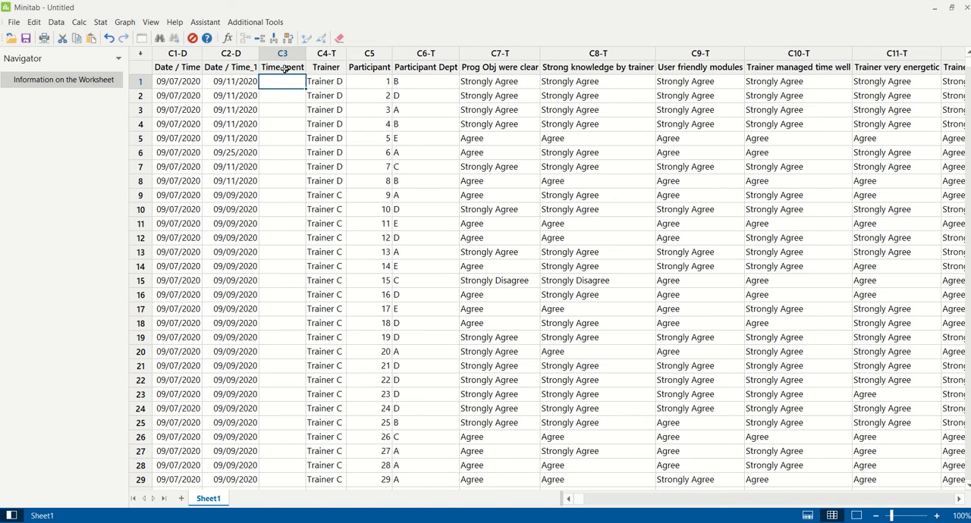
Set up a Calculator expression with the Net Workdays date/time function, storing the result in 'Time spent'
{"action": "left_click", "coordinate": [79, 23]}
{"action": "left_click", "coordinate": [98, 36]}
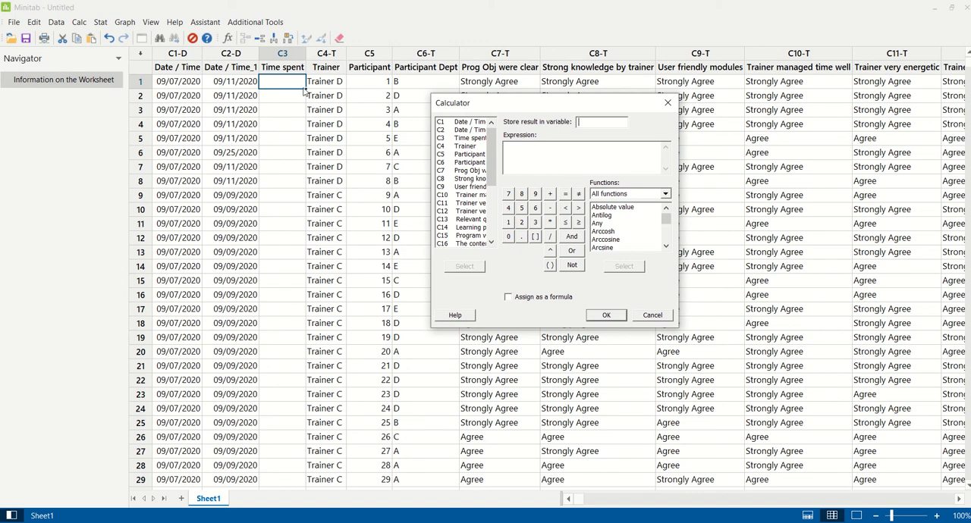
{"action": "double_click", "coordinate": [459, 139]}
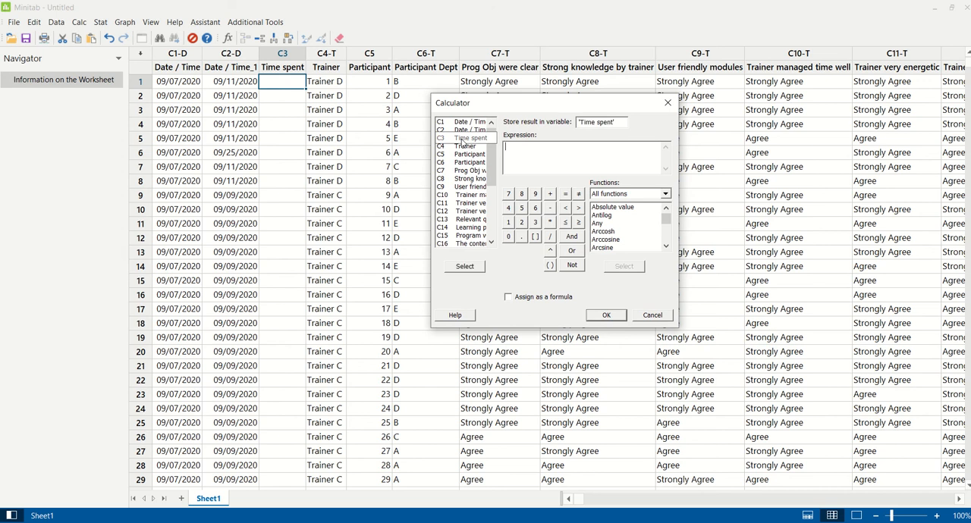
{"action": "left_click", "coordinate": [665, 195]}
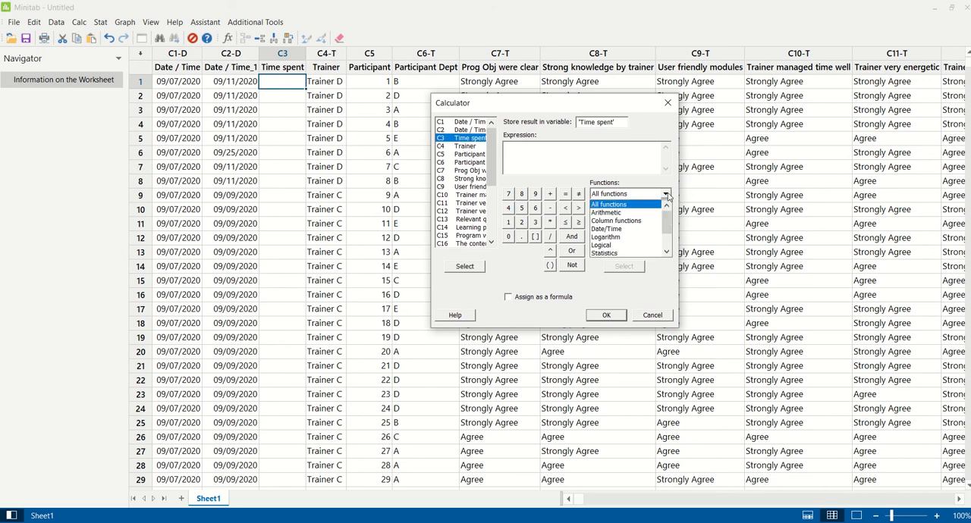
{"action": "left_click", "coordinate": [648, 231]}
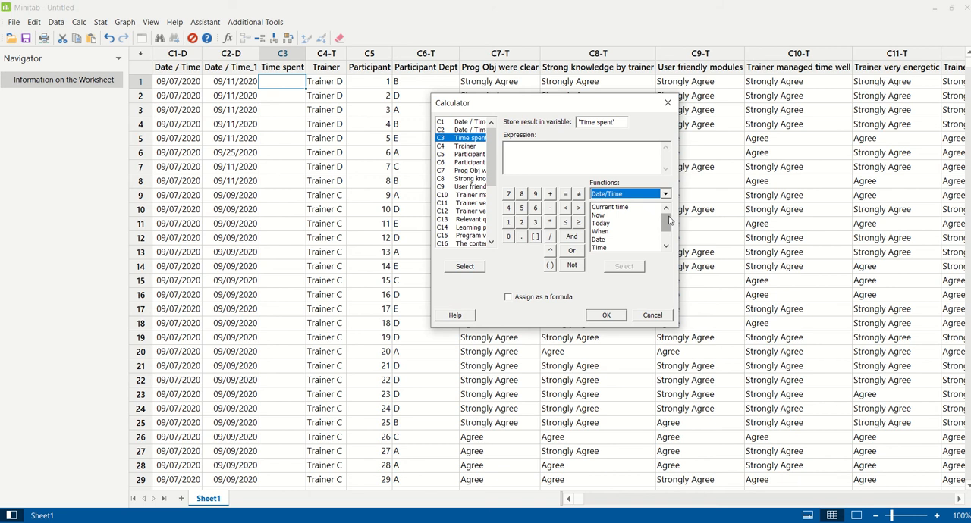
{"action": "left_click_drag", "start_coordinate": [668, 220], "coordinate": [671, 238]}
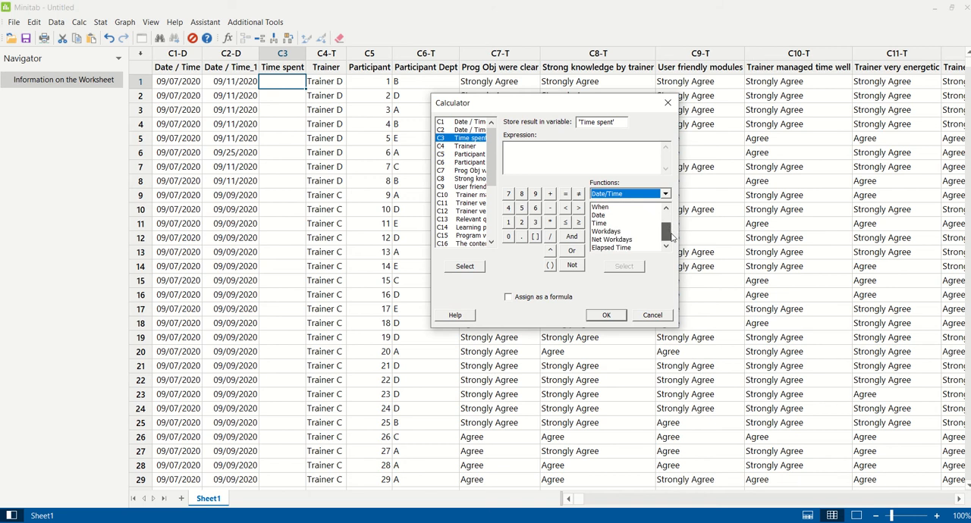
{"action": "double_click", "coordinate": [612, 240]}
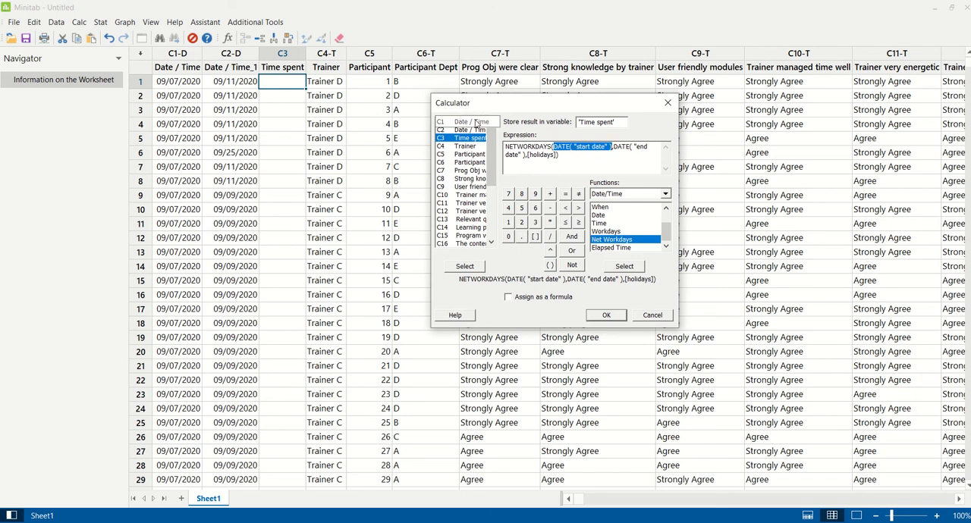
Use 'Date / Time' as start date and 'Date / Time_1' as end date without holidays, and assign the calculation as a formula
{"action": "double_click", "coordinate": [475, 123]}
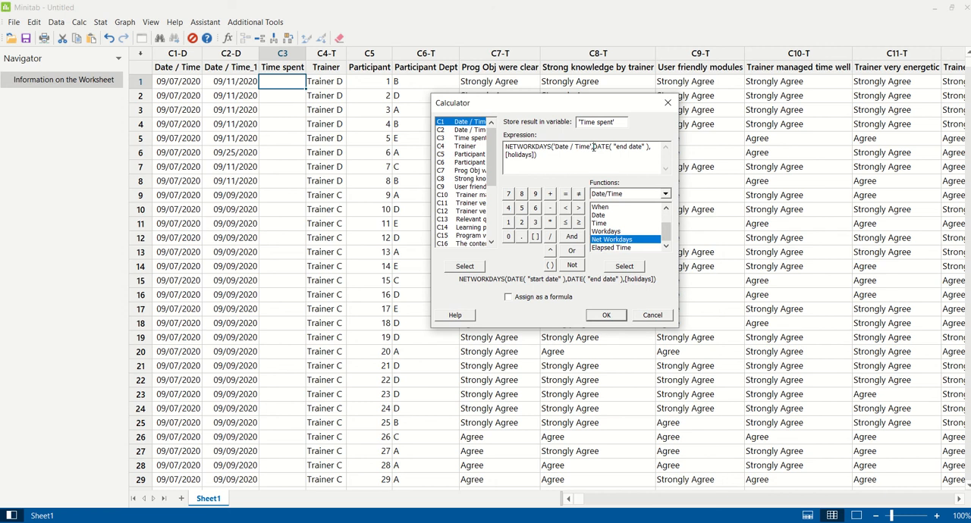
{"action": "left_click_drag", "start_coordinate": [594, 146], "coordinate": [536, 154]}
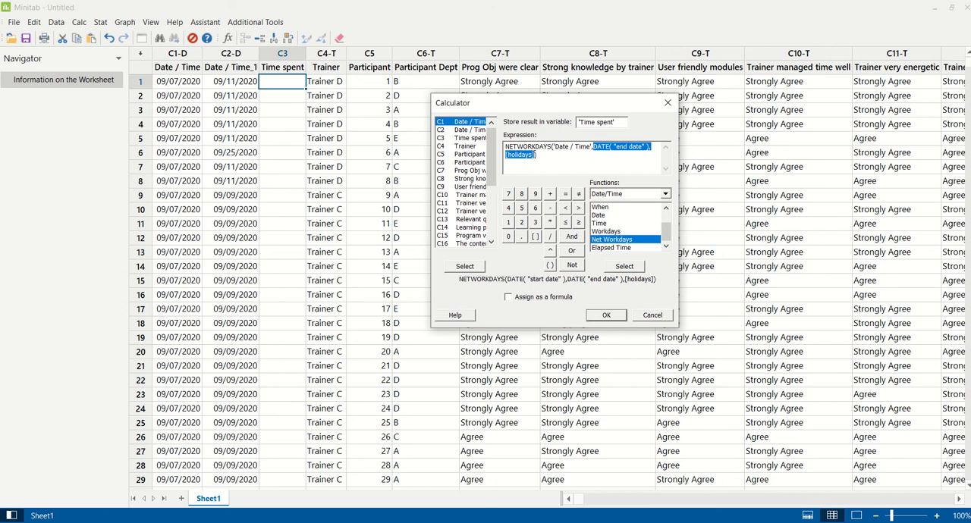
{"action": "double_click", "coordinate": [467, 130]}
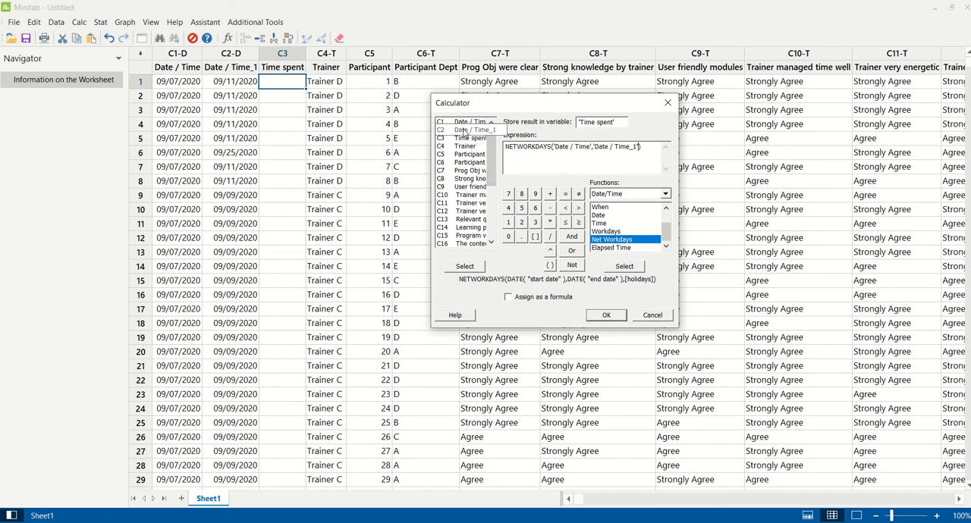
{"action": "left_click", "coordinate": [543, 299]}
{"action": "left_click", "coordinate": [605, 315]}
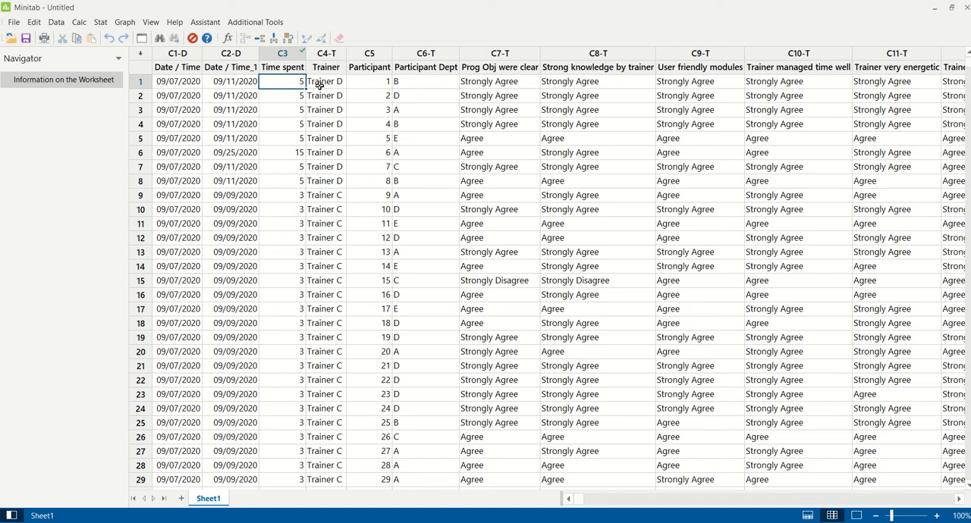
Set up Display Descriptive Statistics with 'Time spent' as the variable and Trainer as the by variable
{"action": "left_click", "coordinate": [101, 25]}
{"action": "mouse_move", "coordinate": [106, 40]}
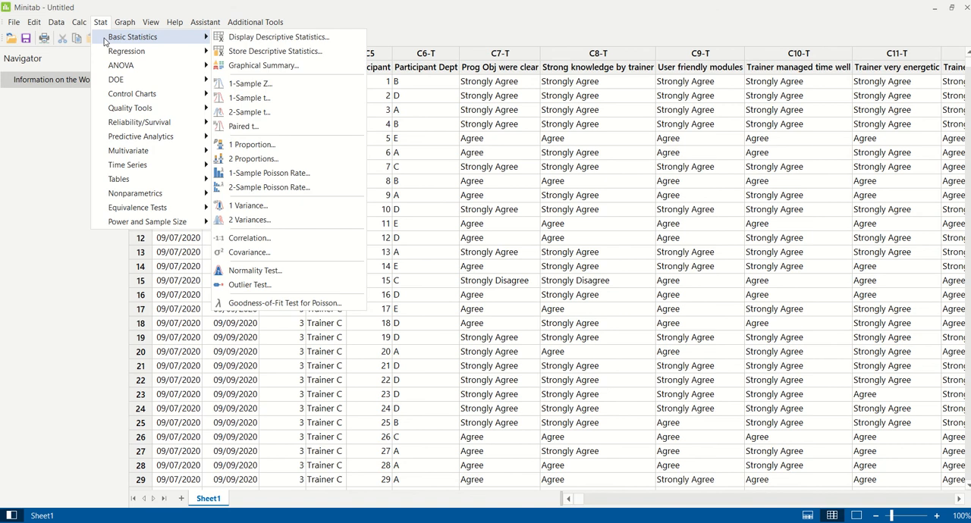
{"action": "left_click", "coordinate": [232, 38]}
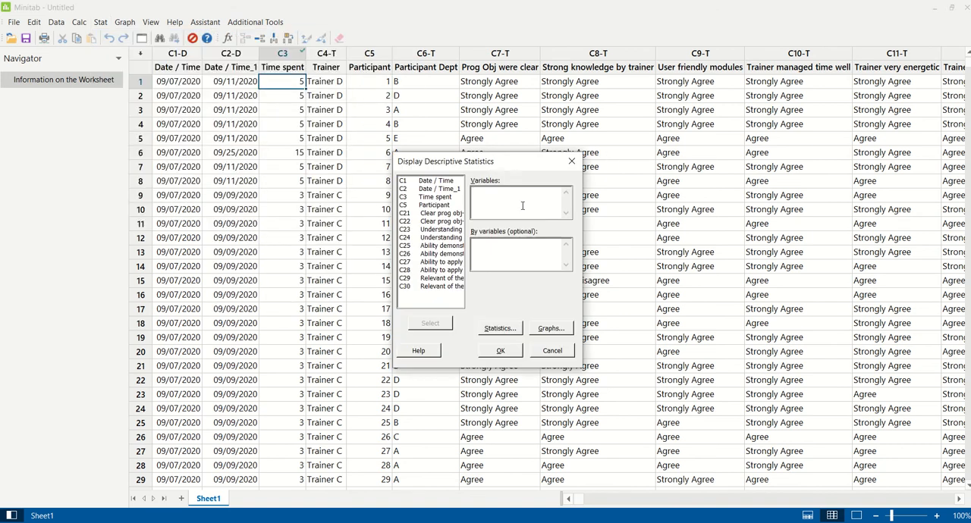
{"action": "double_click", "coordinate": [461, 196]}
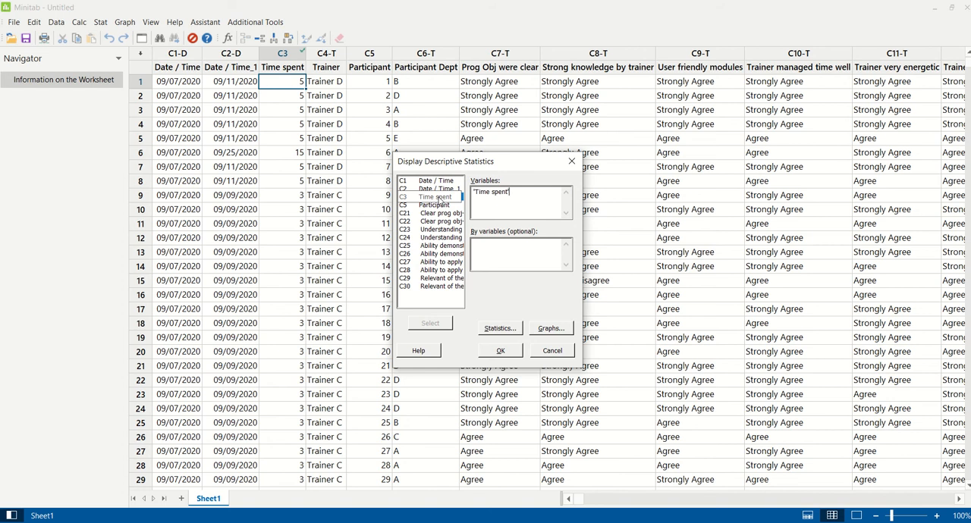
{"action": "left_click", "coordinate": [487, 258]}
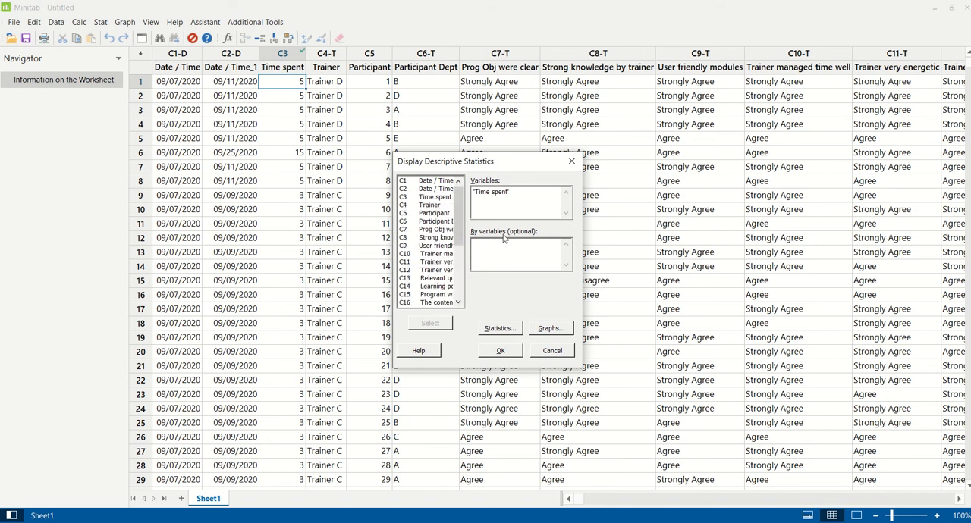
{"action": "double_click", "coordinate": [427, 206]}
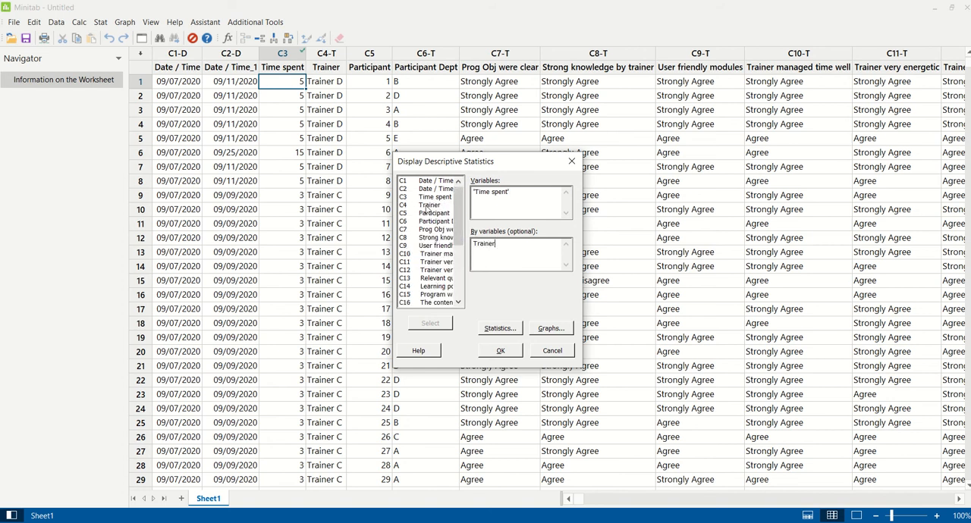
Restrict the descriptive statistics to Sum only and generate the output
{"action": "left_click", "coordinate": [507, 329]}
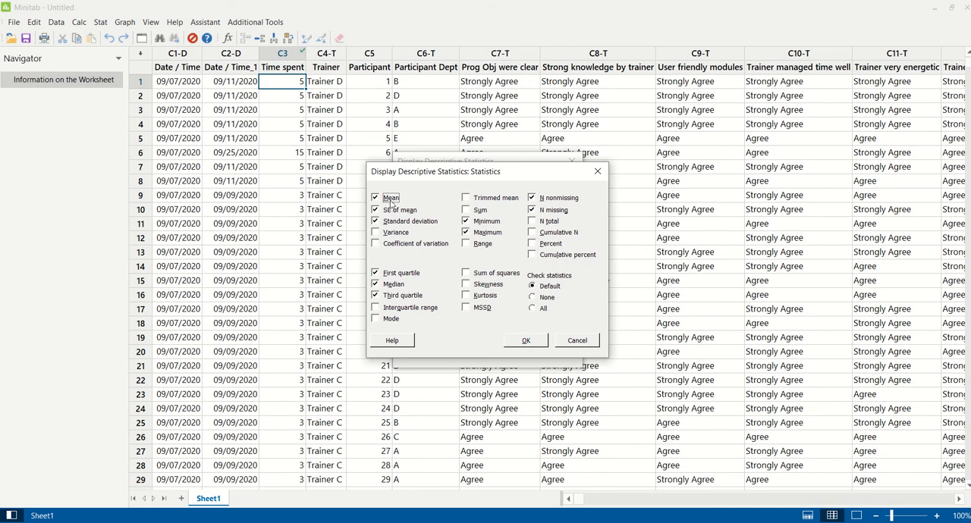
{"action": "left_click", "coordinate": [545, 298]}
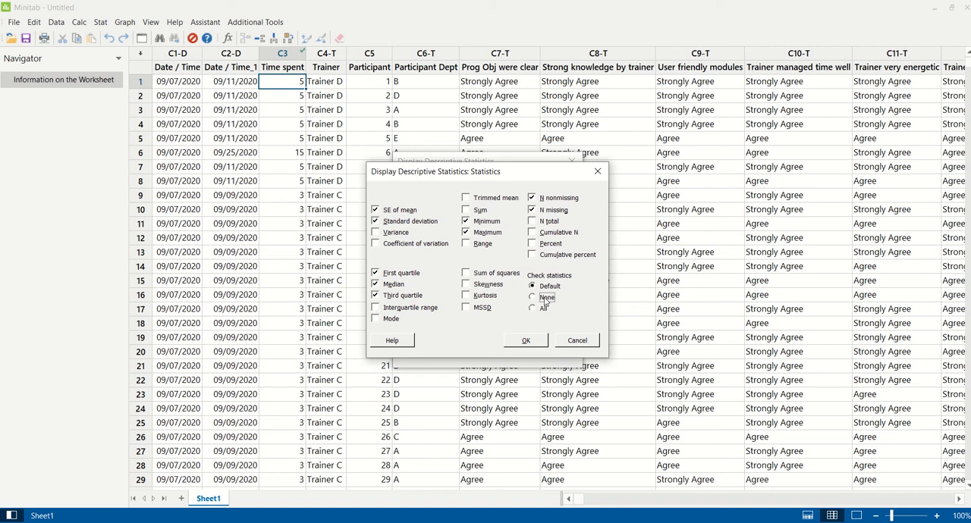
{"action": "left_click", "coordinate": [479, 212]}
{"action": "left_click", "coordinate": [526, 340]}
{"action": "left_click", "coordinate": [501, 350]}
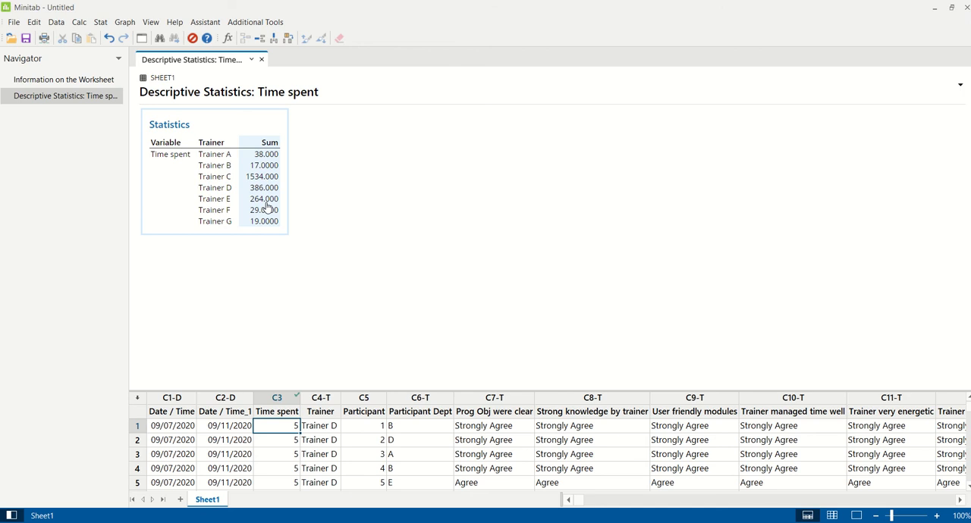
Copy the Trainer column of the statistics table into C1 of a new worksheet, pasted as a single column
{"action": "right_click", "coordinate": [220, 155]}
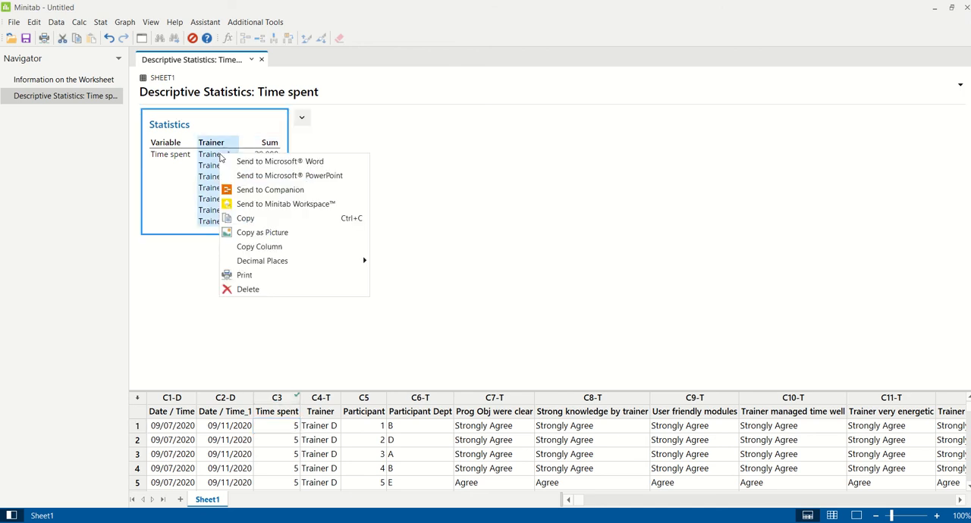
{"action": "left_click", "coordinate": [246, 248]}
{"action": "left_click", "coordinate": [180, 500]}
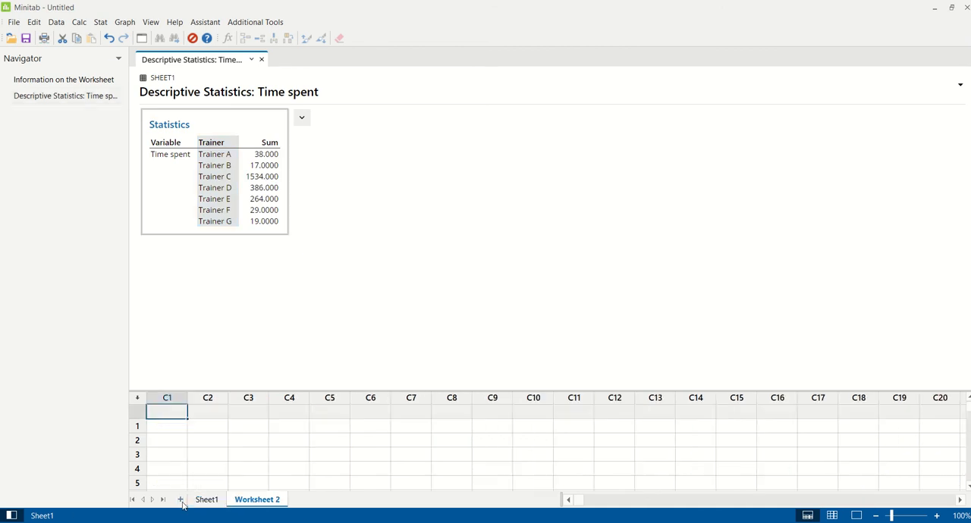
{"action": "right_click", "coordinate": [166, 412]}
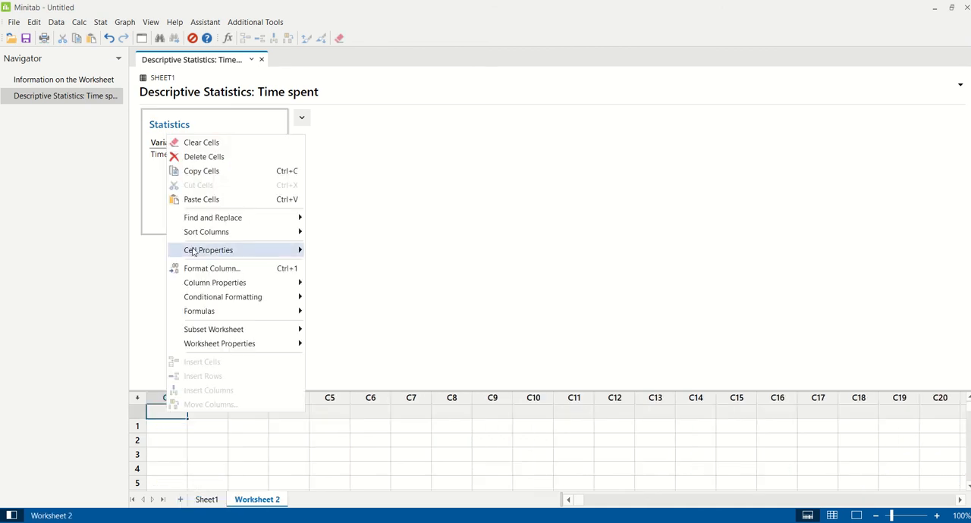
{"action": "left_click", "coordinate": [209, 199]}
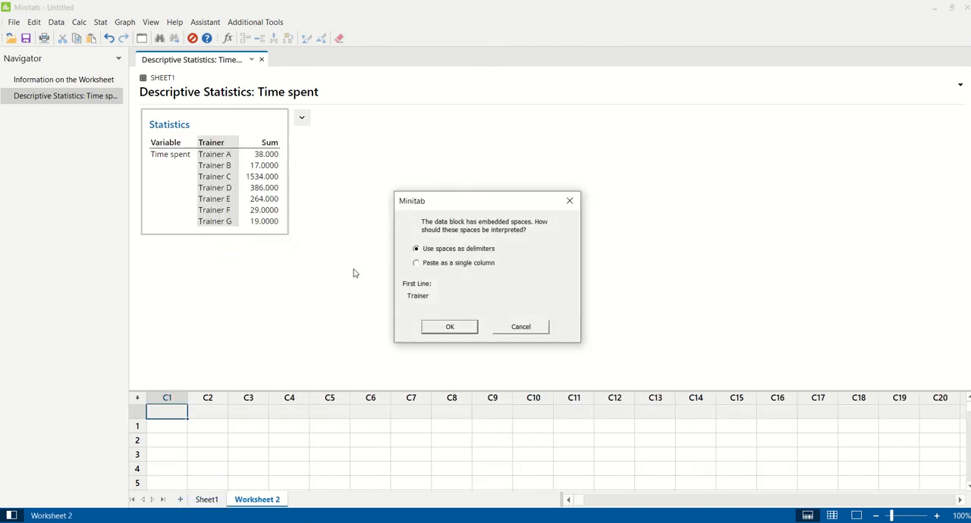
{"action": "left_click", "coordinate": [416, 263]}
{"action": "left_click", "coordinate": [448, 326]}
Copy the Sum column of the statistics table into C2 beside the trainers and show only the worksheet data
{"action": "left_click", "coordinate": [269, 190]}
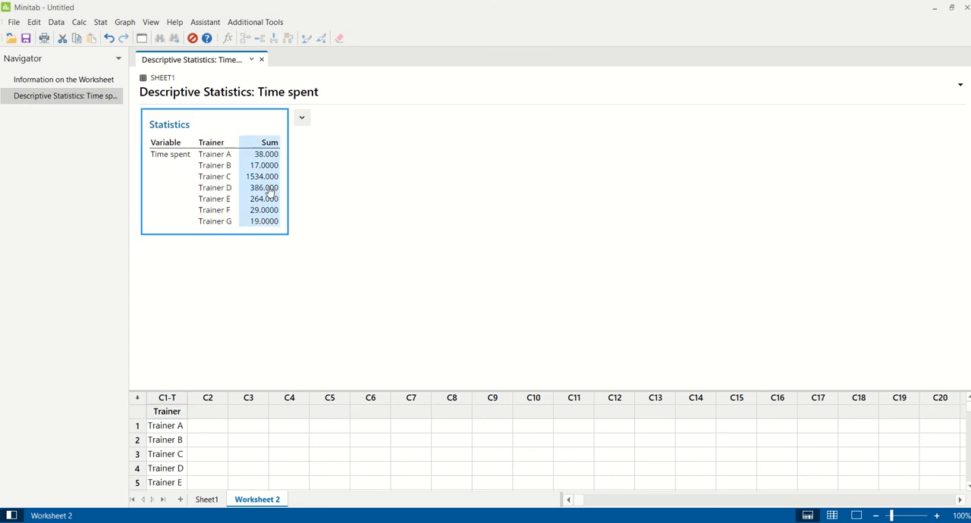
{"action": "right_click", "coordinate": [269, 190]}
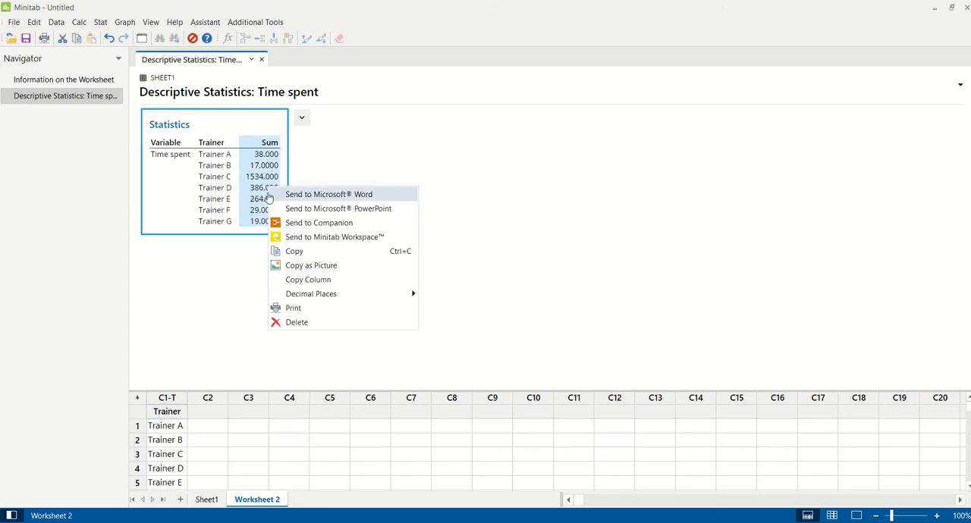
{"action": "left_click", "coordinate": [298, 280]}
{"action": "left_click", "coordinate": [209, 412]}
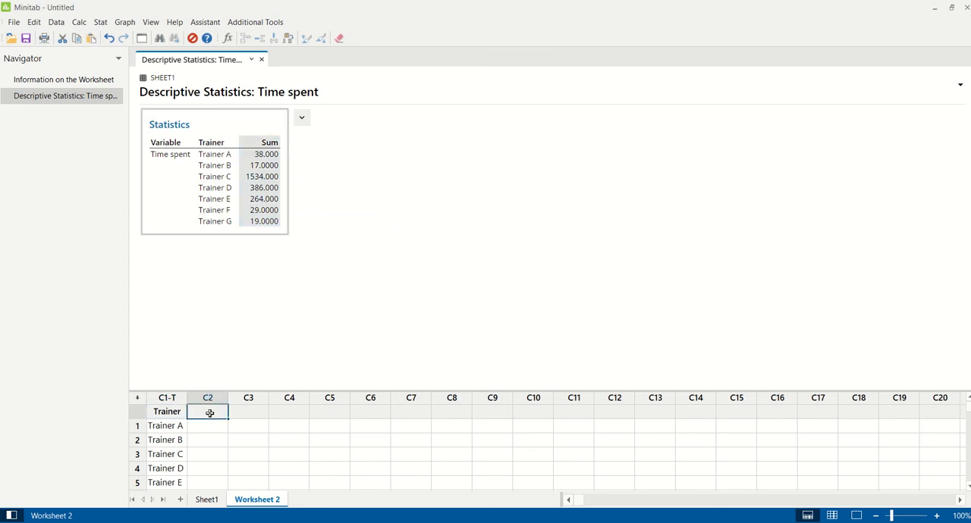
{"action": "key", "text": "ctrl+v"}
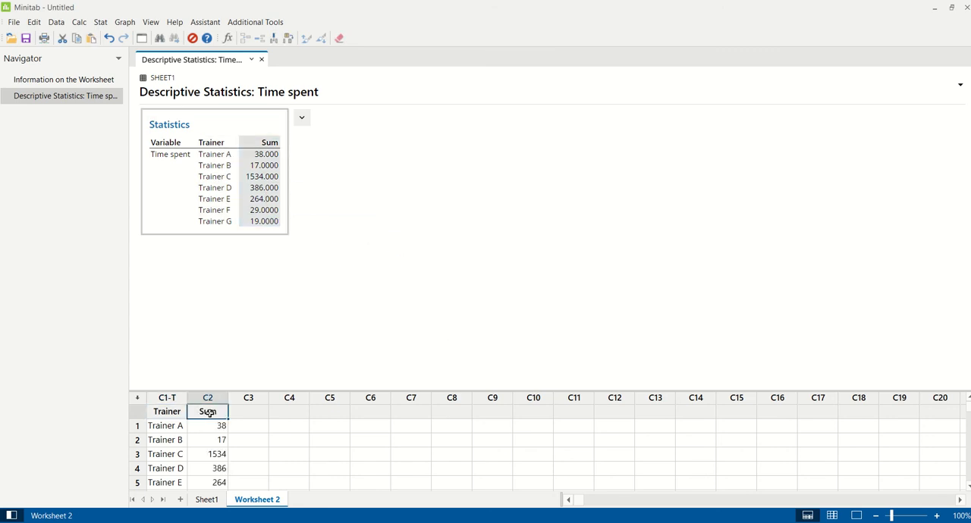
{"action": "left_click", "coordinate": [832, 516]}
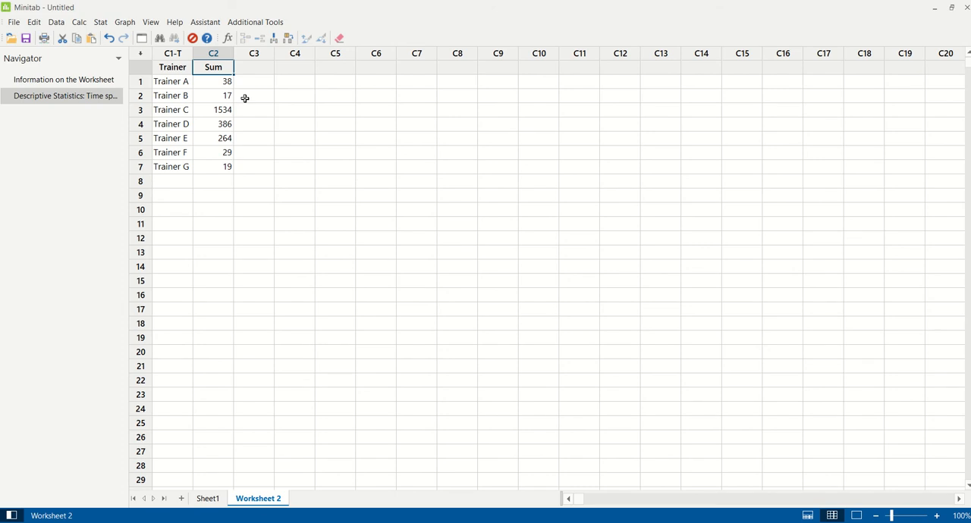
Set up a Pareto chart with Trainer as the attribute data and Sum as frequencies, combining remaining categories after 99.999 percent
{"action": "left_click", "coordinate": [101, 23]}
{"action": "mouse_move", "coordinate": [133, 110]}
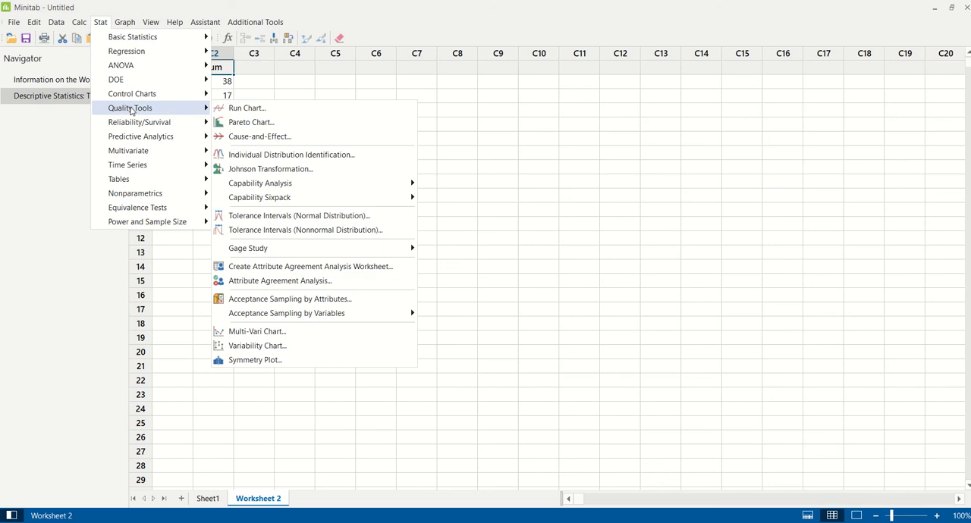
{"action": "left_click", "coordinate": [258, 124]}
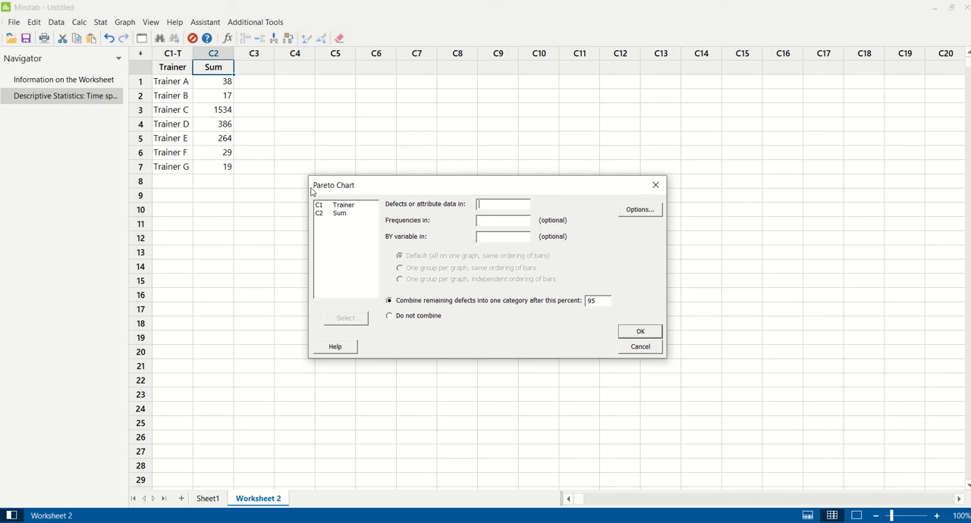
{"action": "double_click", "coordinate": [346, 206]}
{"action": "double_click", "coordinate": [341, 205]}
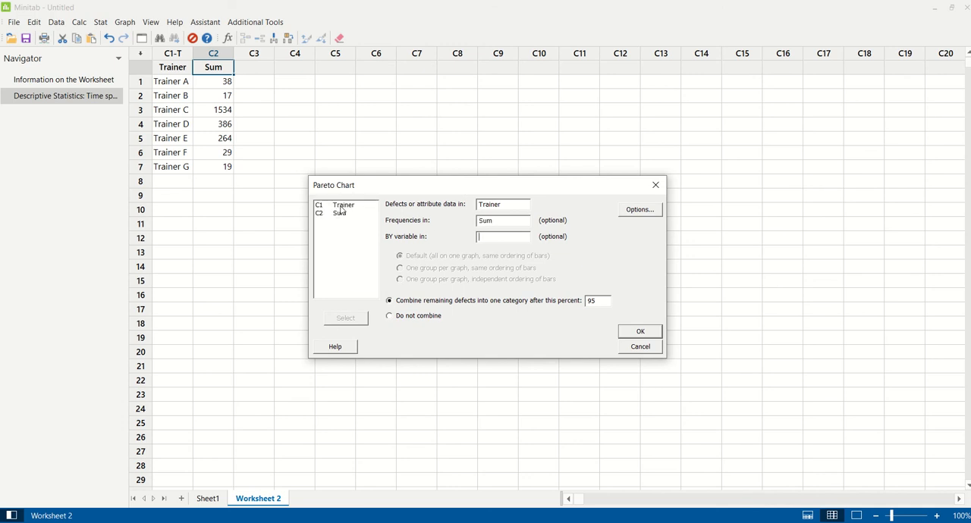
{"action": "double_click", "coordinate": [591, 300]}
{"action": "type", "text": "99.999"}
Exclude the cumulative percent from the Pareto chart, generate it and inspect it enlarged
{"action": "left_click", "coordinate": [639, 211]}
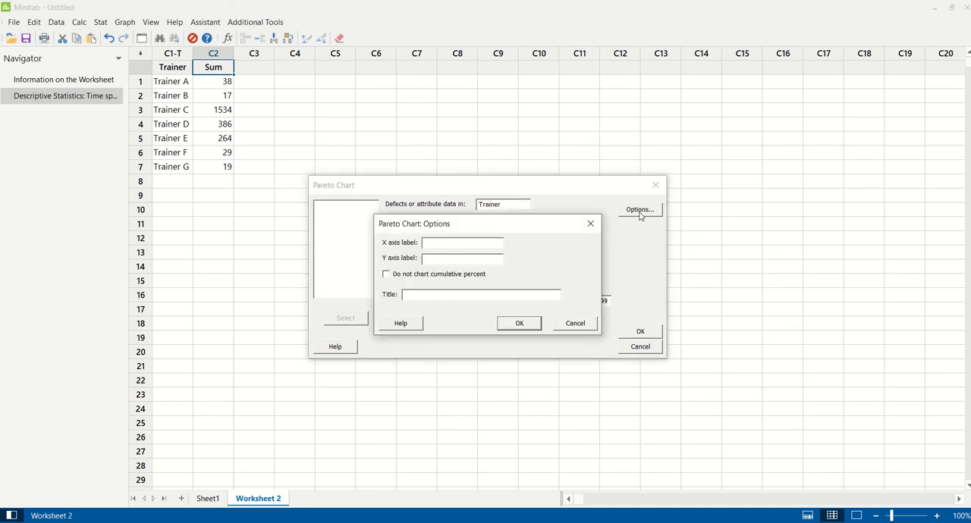
{"action": "left_click", "coordinate": [385, 276]}
{"action": "left_click", "coordinate": [518, 324]}
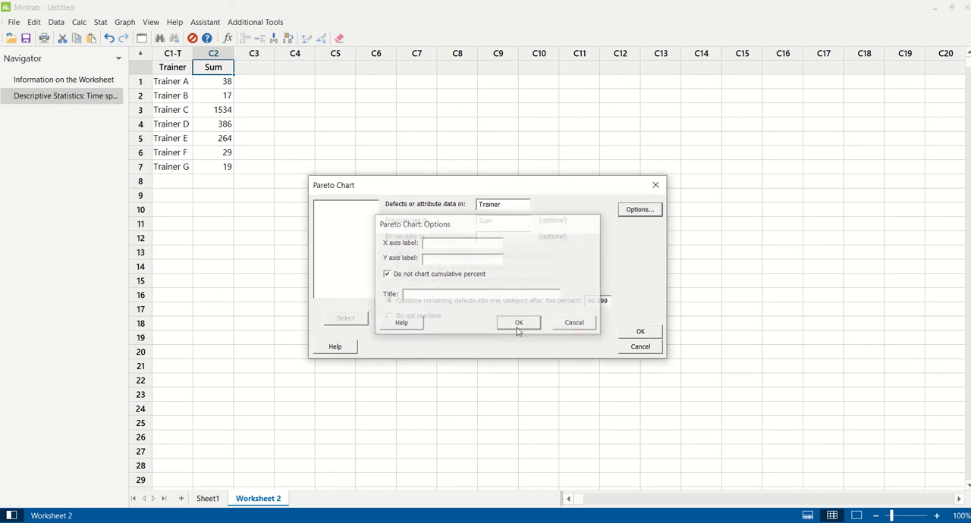
{"action": "left_click", "coordinate": [641, 331]}
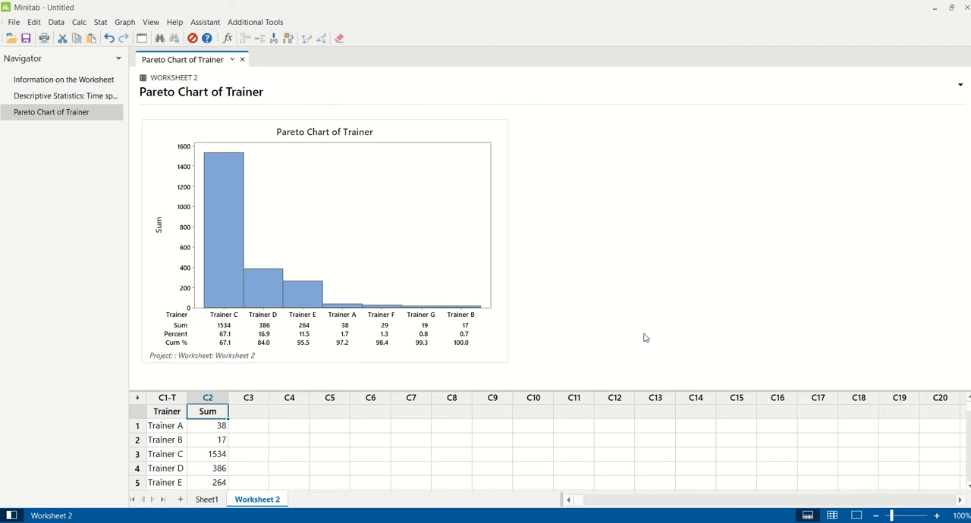
{"action": "double_click", "coordinate": [463, 144]}
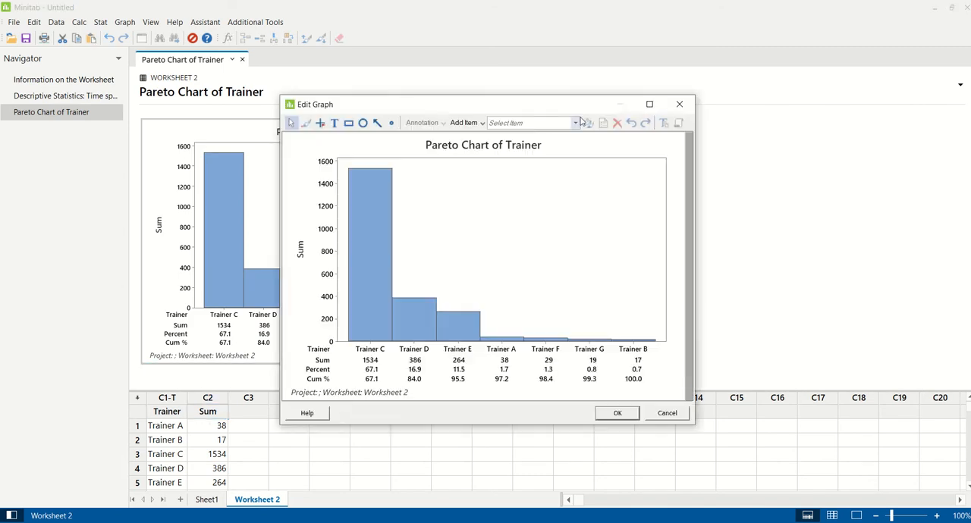
{"action": "left_click", "coordinate": [649, 104]}
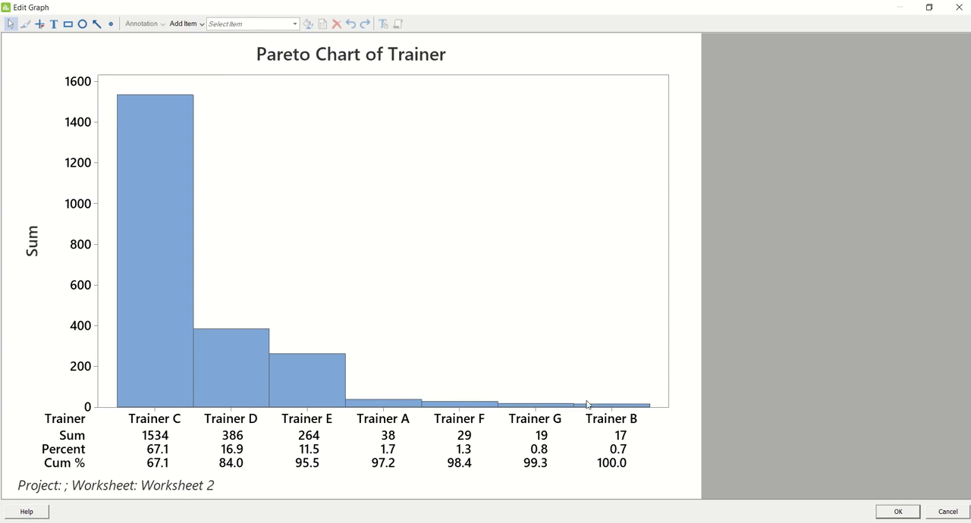
{"action": "left_click", "coordinate": [897, 512]}
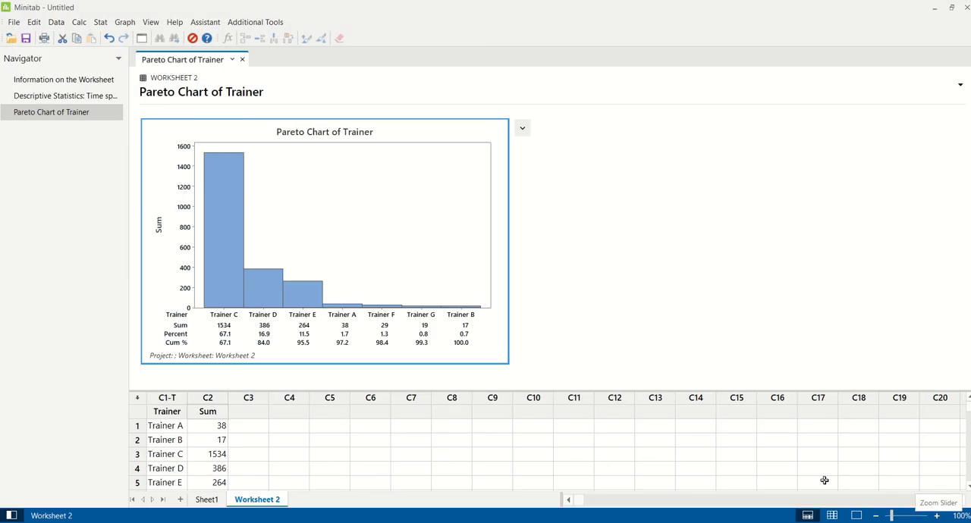
Set up a pie chart of values from a table with Trainer as the categorical variable and Sum as the summary variable
{"action": "left_click", "coordinate": [126, 24]}
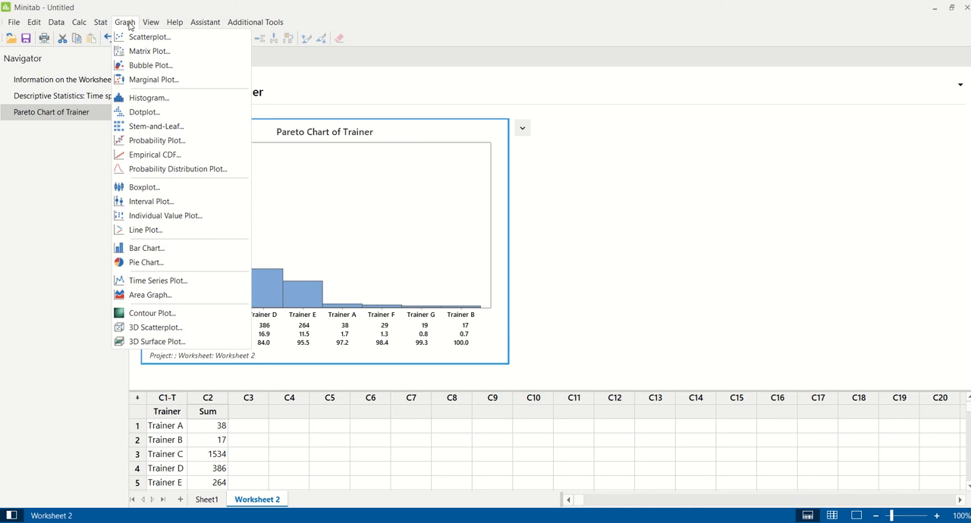
{"action": "left_click", "coordinate": [144, 262]}
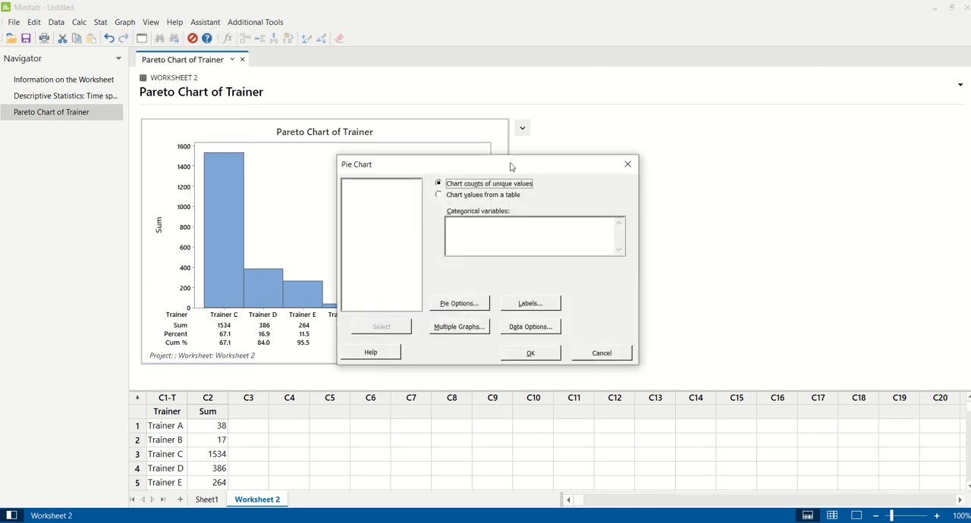
{"action": "left_click_drag", "start_coordinate": [510, 167], "coordinate": [709, 136]}
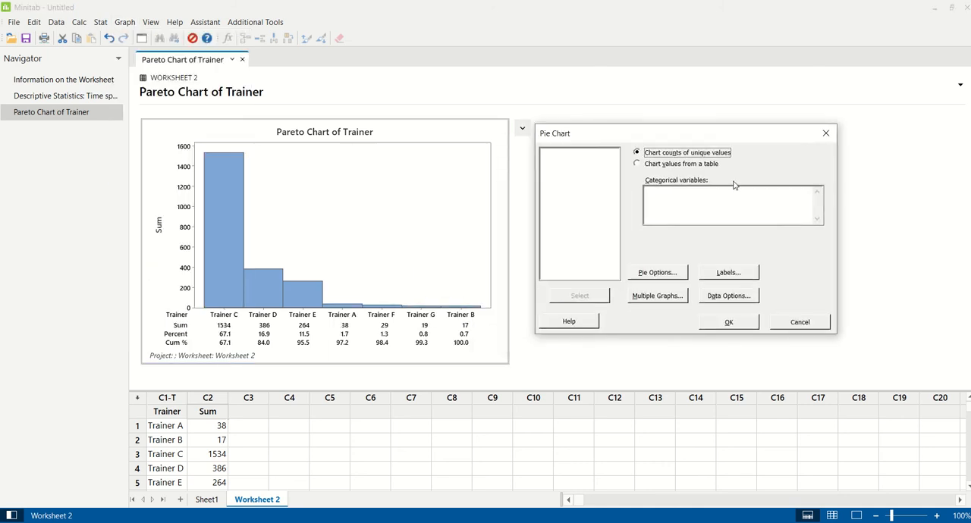
{"action": "left_click", "coordinate": [638, 164]}
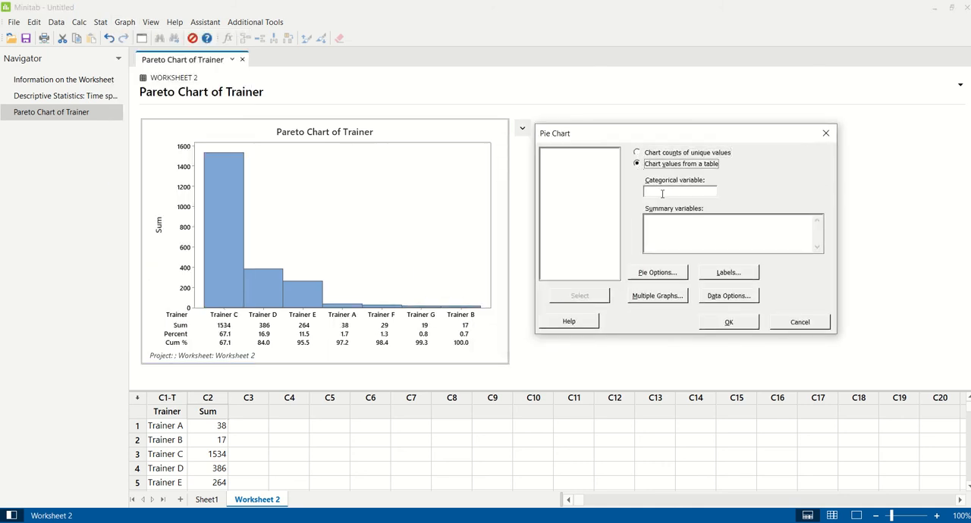
{"action": "left_click", "coordinate": [661, 195]}
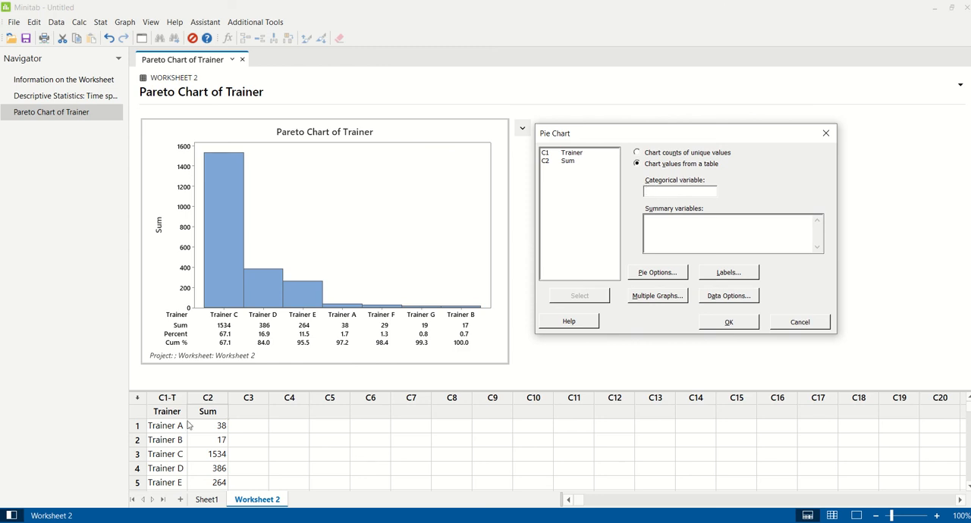
{"action": "double_click", "coordinate": [573, 154]}
{"action": "double_click", "coordinate": [568, 154]}
Order the pie slices by increasing volume
{"action": "left_click", "coordinate": [657, 273]}
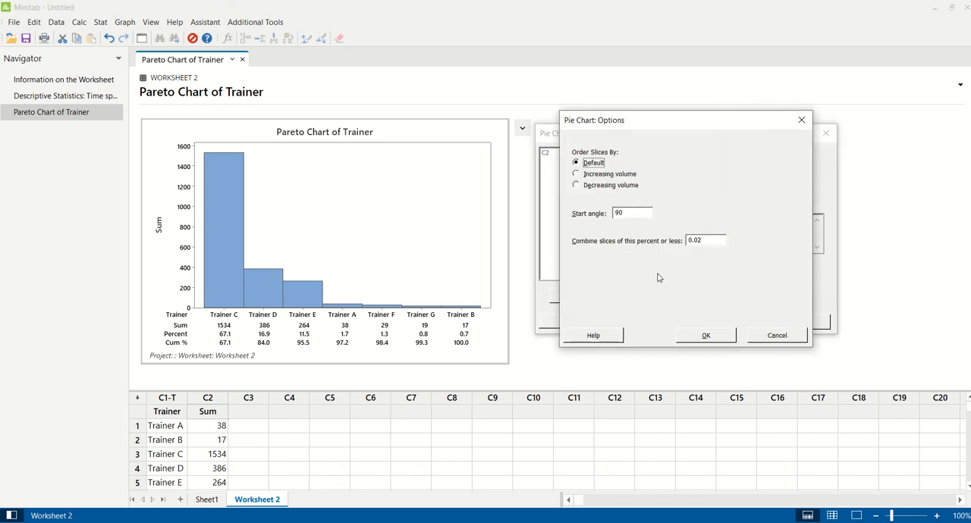
{"action": "left_click", "coordinate": [576, 176]}
{"action": "left_click", "coordinate": [705, 338]}
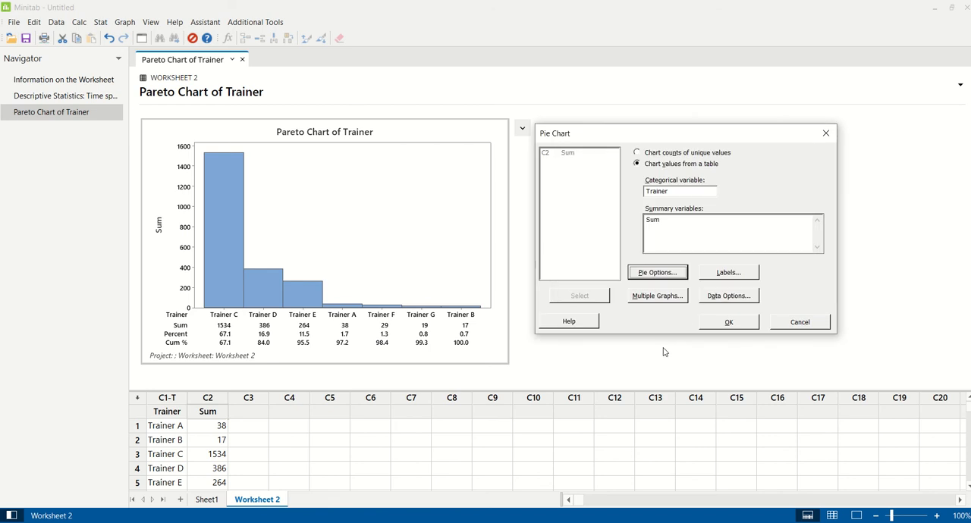
Label the pie slices with frequency and percent, with lines from label to slice, and generate the pie chart
{"action": "left_click", "coordinate": [730, 275]}
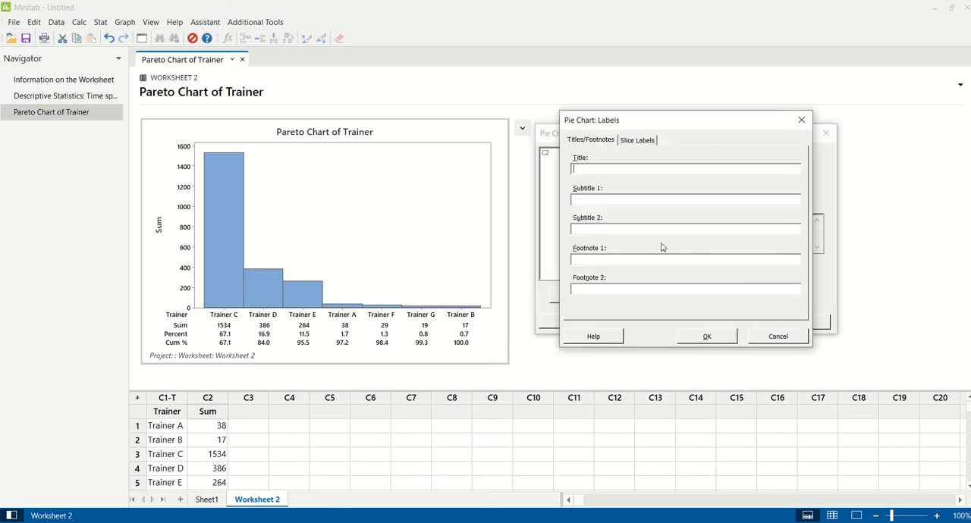
{"action": "left_click", "coordinate": [643, 144]}
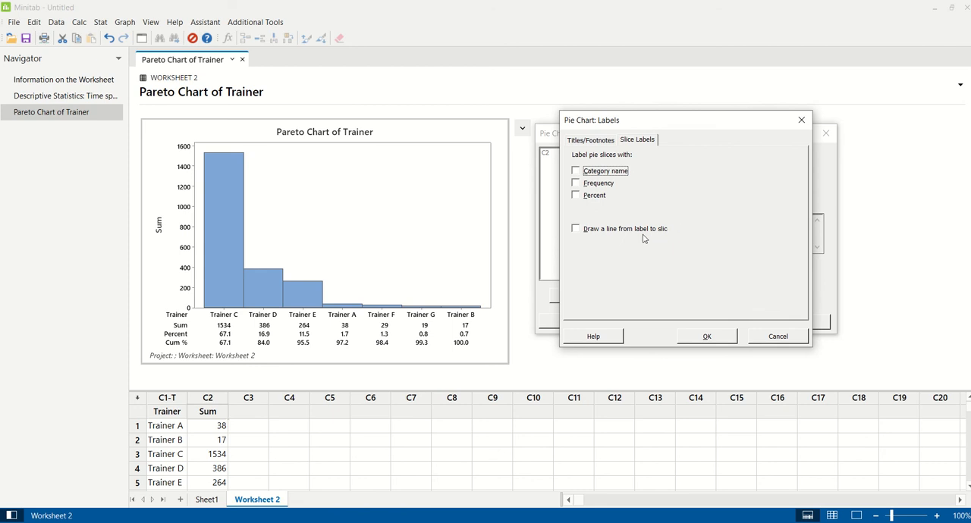
{"action": "left_click", "coordinate": [598, 234]}
{"action": "left_click", "coordinate": [596, 200]}
{"action": "left_click", "coordinate": [598, 184]}
{"action": "left_click", "coordinate": [703, 339]}
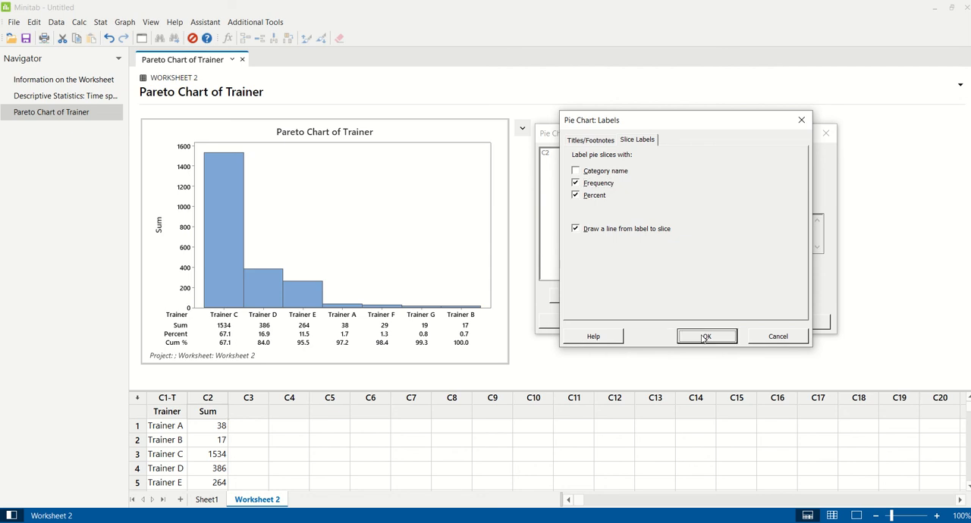
{"action": "left_click", "coordinate": [727, 323]}
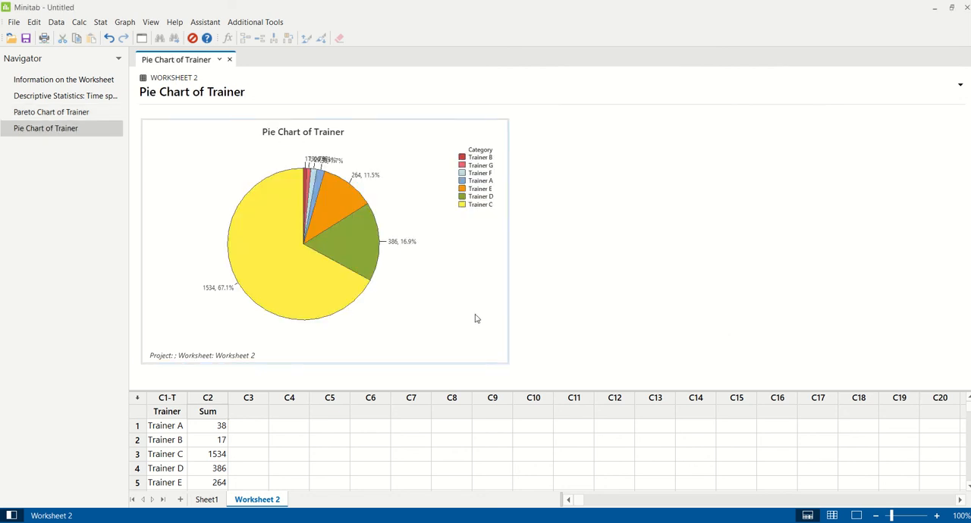
Enlarge the pie chart and move the overlapping Trainer B, G and F slice labels apart above the pie
{"action": "double_click", "coordinate": [476, 319]}
{"action": "left_click", "coordinate": [647, 104]}
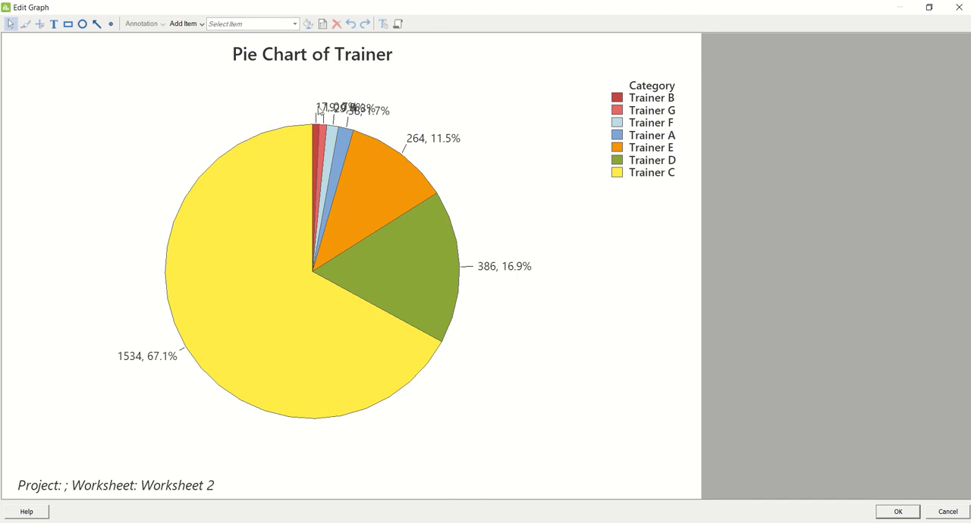
{"action": "left_click", "coordinate": [319, 111]}
{"action": "left_click_drag", "start_coordinate": [318, 111], "coordinate": [224, 99]}
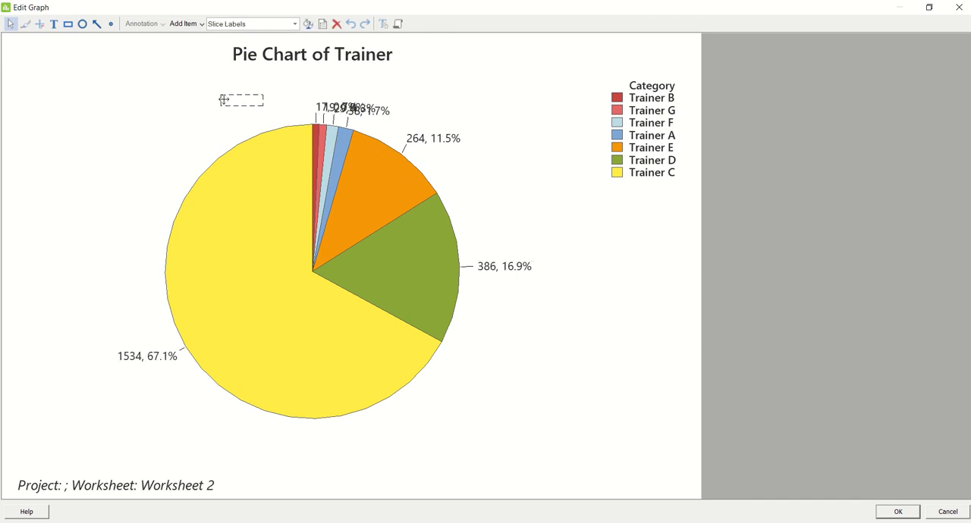
{"action": "left_click_drag", "start_coordinate": [327, 108], "coordinate": [328, 77]}
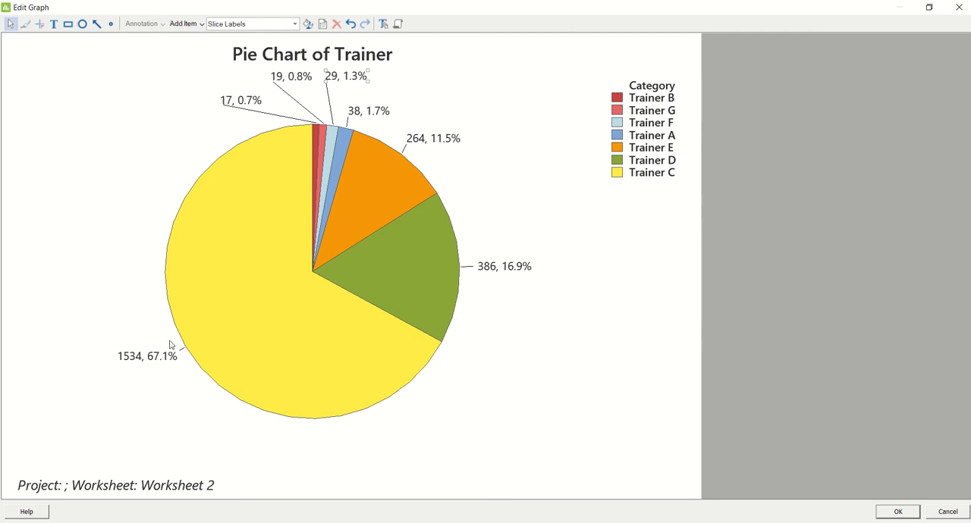
{"action": "left_click", "coordinate": [886, 515]}
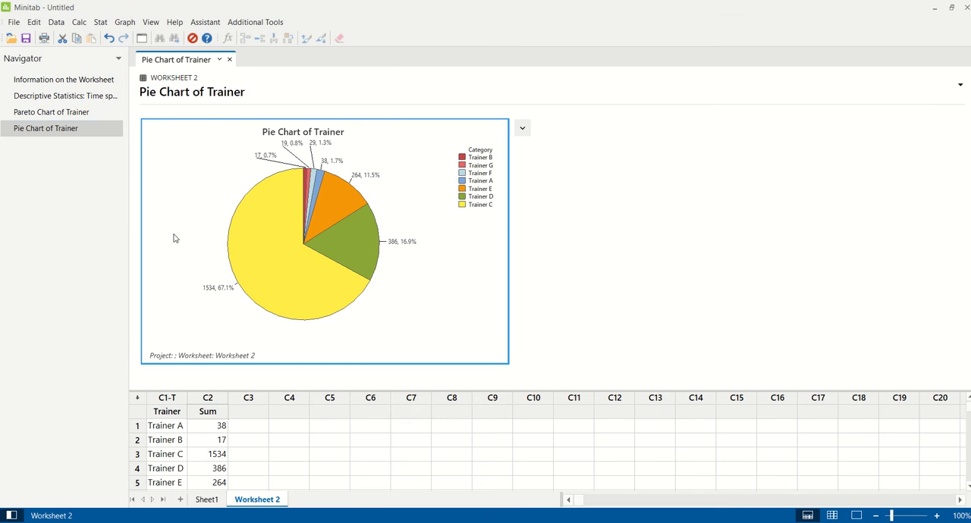
Review the Pareto chart of trainers and check the task list in the PowerPoint presentation before returning to Minitab
{"action": "left_click", "coordinate": [67, 114]}
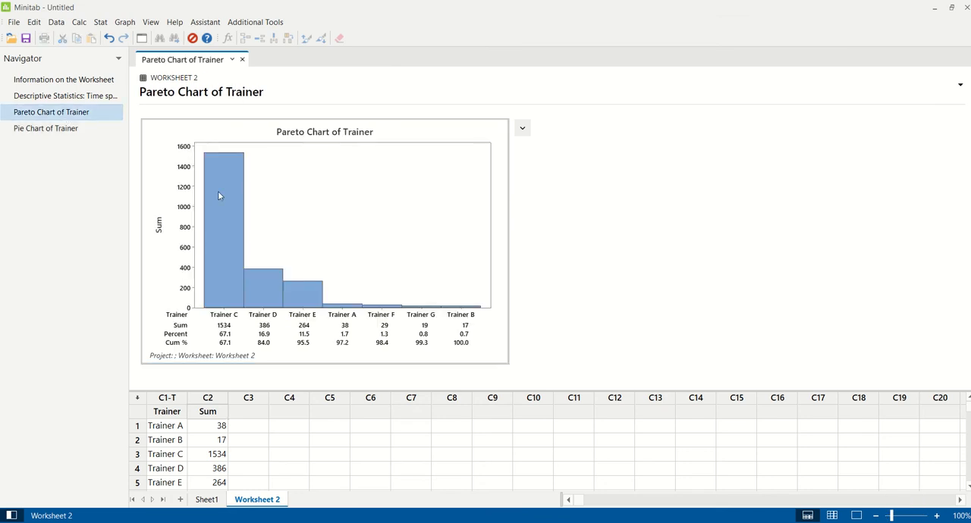
{"action": "mouse_move", "coordinate": [219, 236]}
{"action": "left_click", "coordinate": [440, 522]}
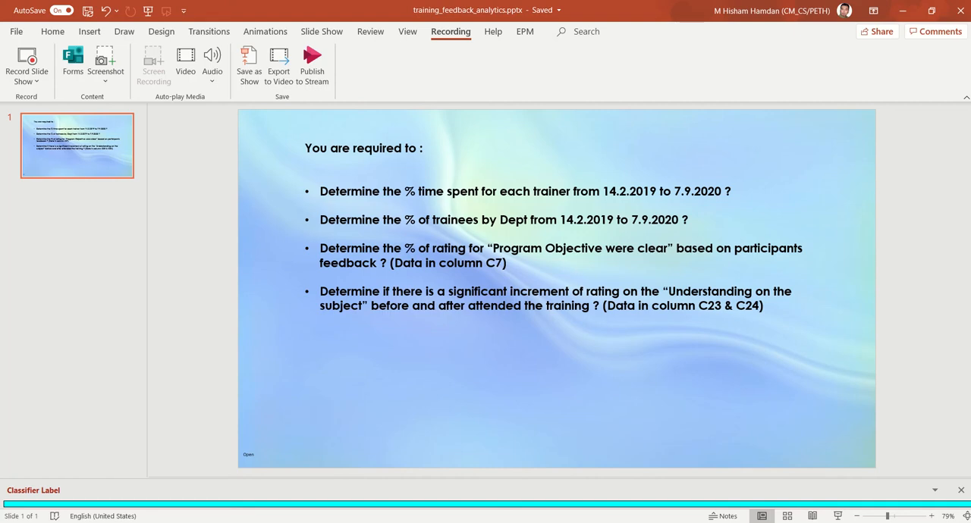
{"action": "left_click", "coordinate": [440, 522]}
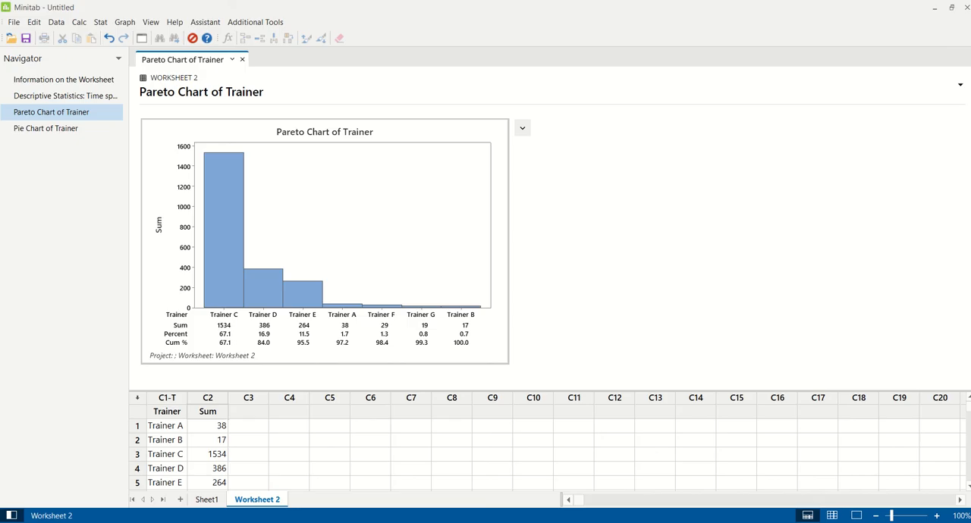
Show only the data of Sheet1 and select the Participant Dept column C6
{"action": "left_click", "coordinate": [207, 500]}
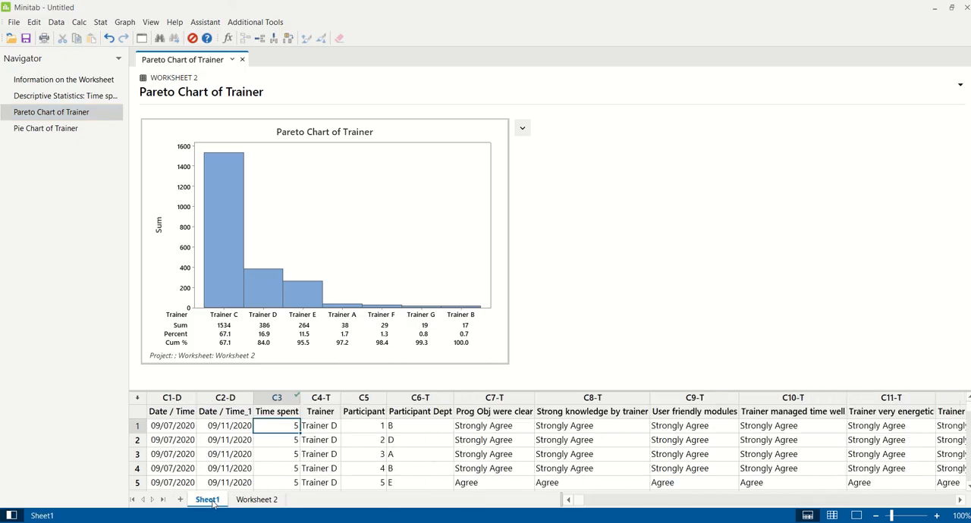
{"action": "left_click", "coordinate": [832, 515]}
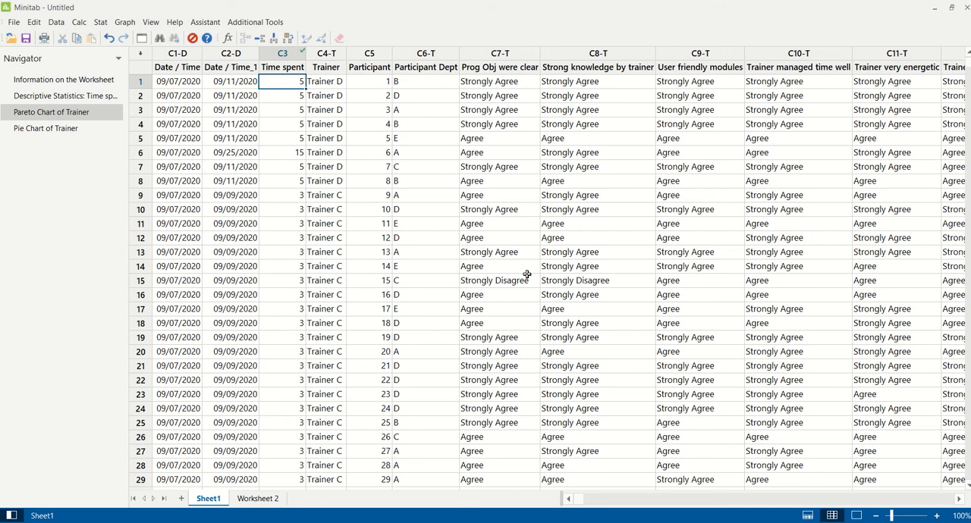
{"action": "left_click", "coordinate": [430, 53]}
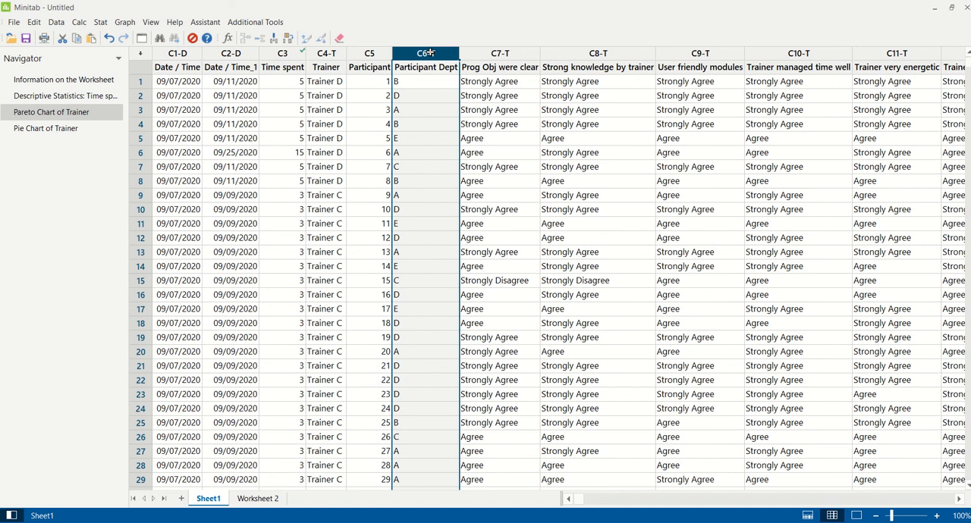
Generate a Pareto chart with Participant Dept as the attribute data, clearing the Sum frequencies entry
{"action": "left_click", "coordinate": [99, 22]}
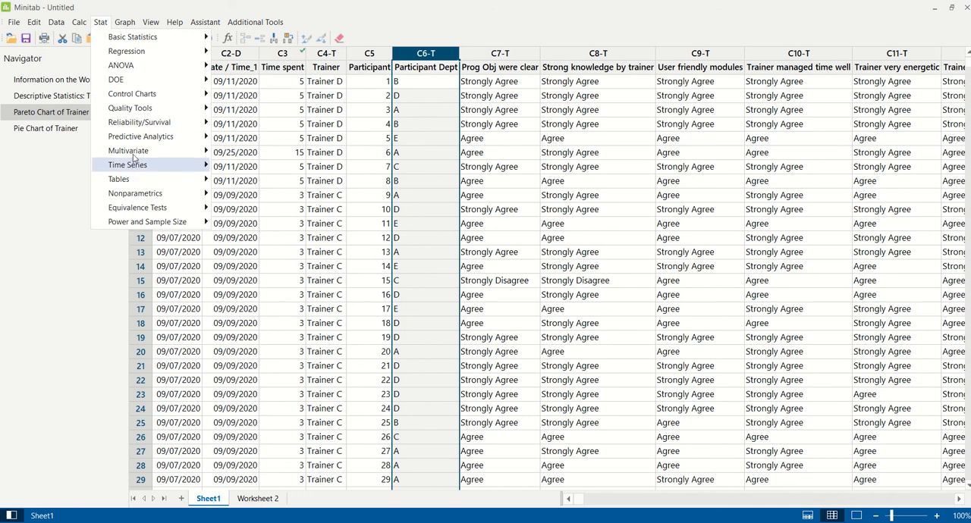
{"action": "mouse_move", "coordinate": [144, 114]}
{"action": "left_click", "coordinate": [251, 125]}
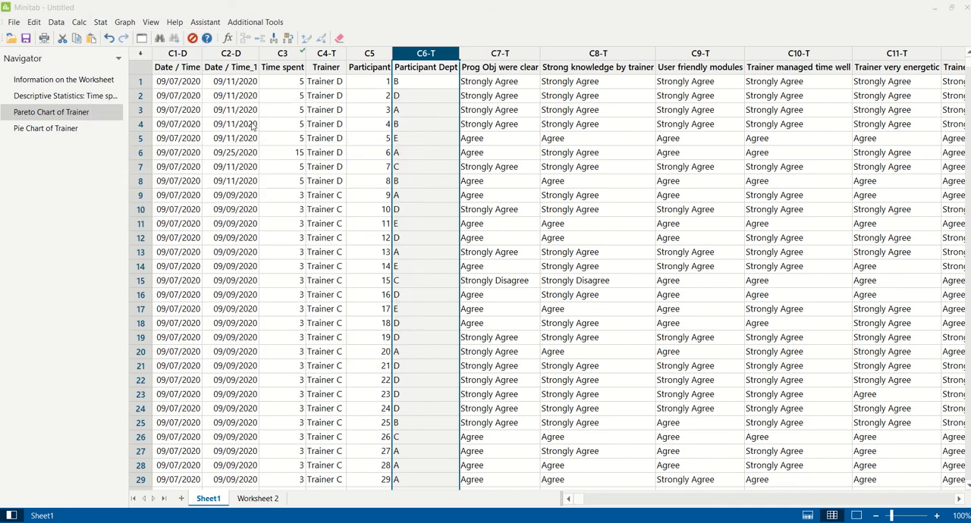
{"action": "left_click_drag", "start_coordinate": [525, 187], "coordinate": [704, 99]}
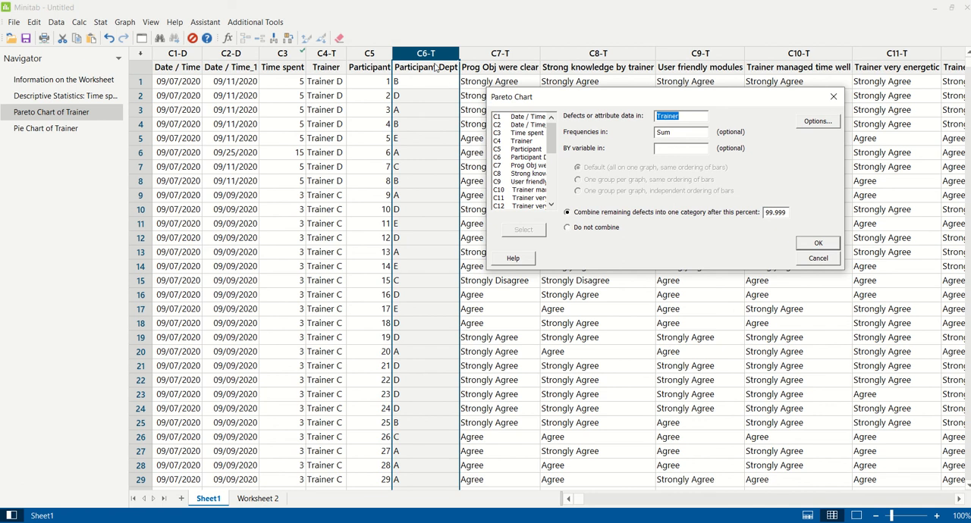
{"action": "left_click", "coordinate": [670, 133]}
{"action": "key", "text": "BackSpace"}
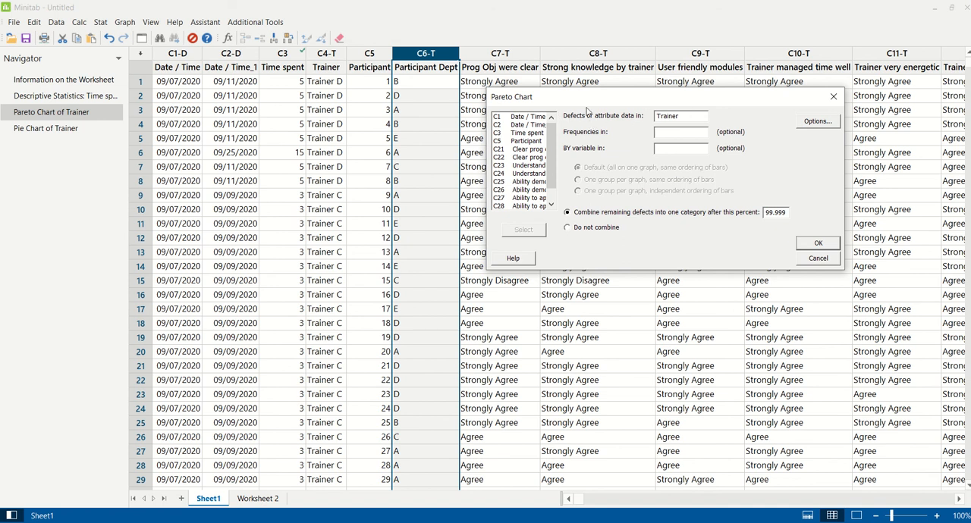
{"action": "left_click_drag", "start_coordinate": [682, 116], "coordinate": [649, 118]}
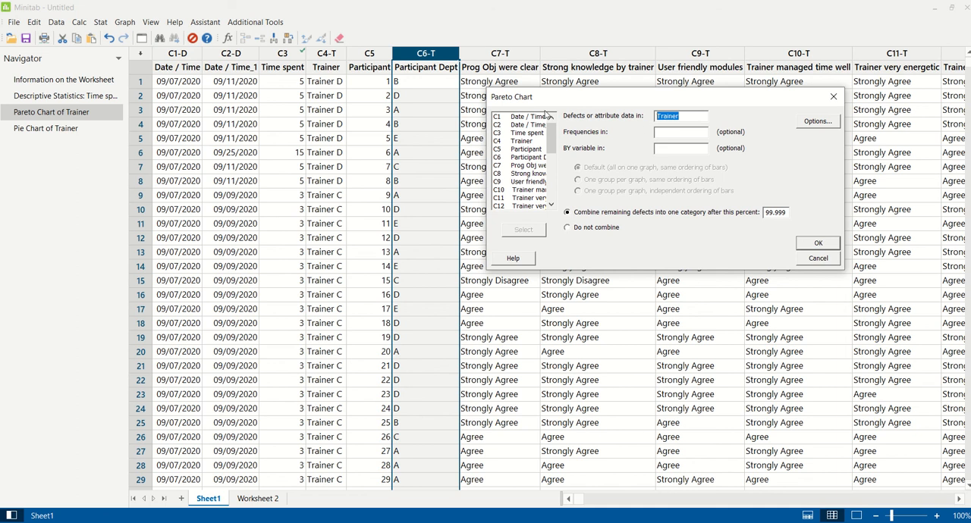
{"action": "double_click", "coordinate": [519, 157]}
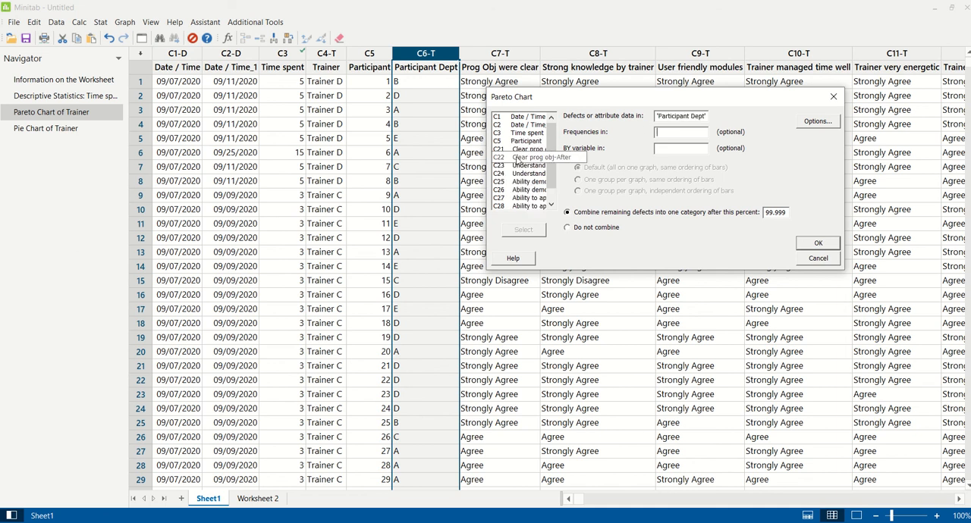
{"action": "left_click", "coordinate": [818, 244]}
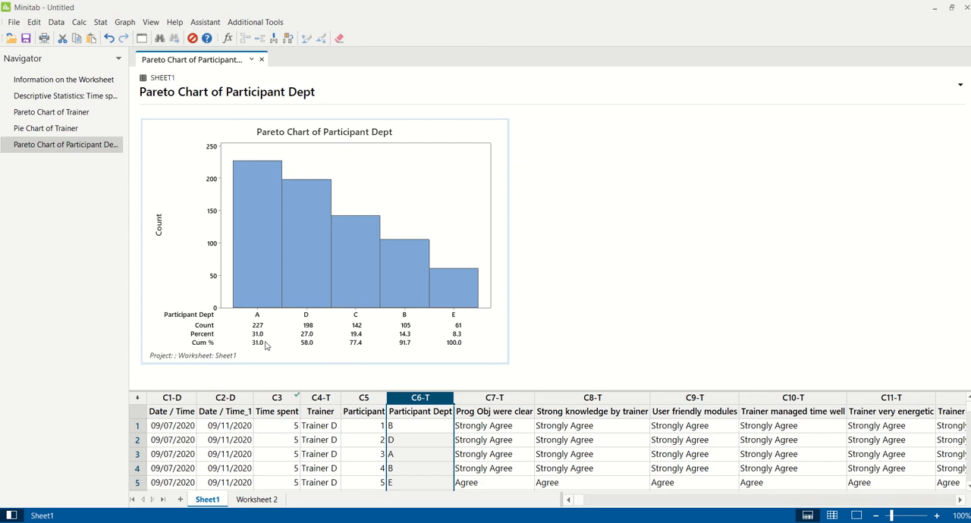
Create a pie chart that charts the counts of unique values of Participant Dept
{"action": "left_click", "coordinate": [125, 22]}
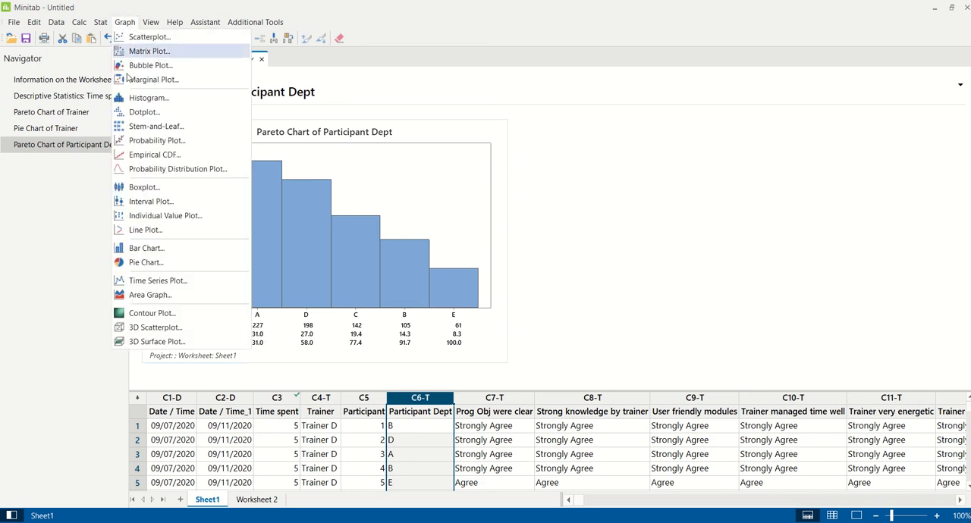
{"action": "left_click", "coordinate": [147, 262]}
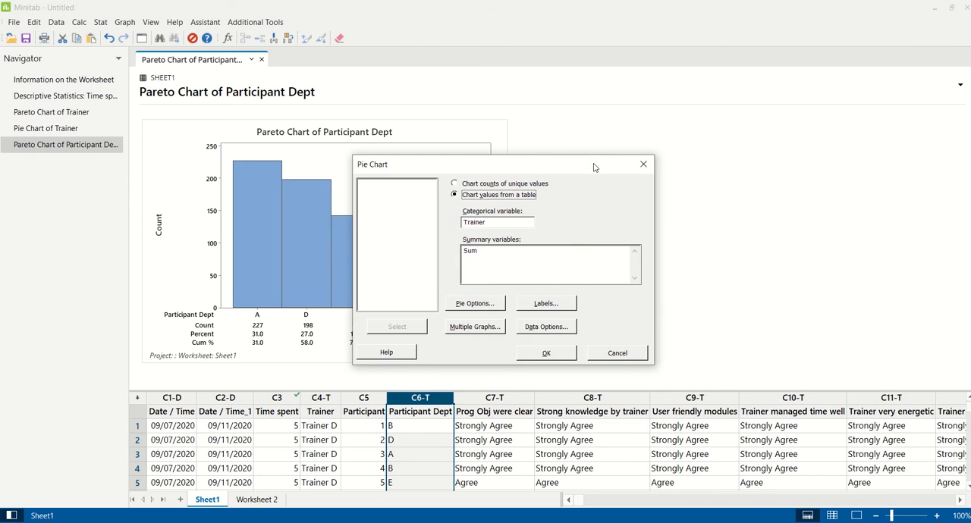
{"action": "left_click_drag", "start_coordinate": [591, 167], "coordinate": [757, 134]}
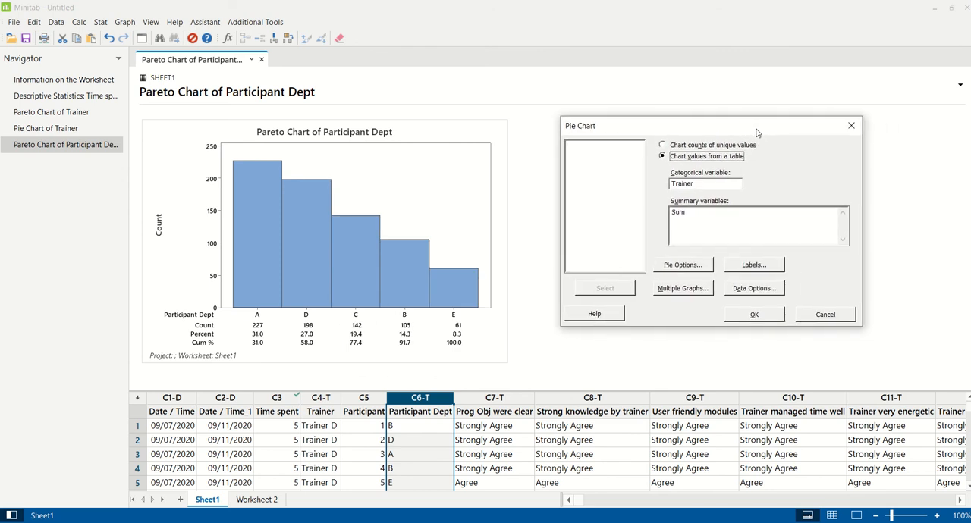
{"action": "left_click", "coordinate": [663, 145]}
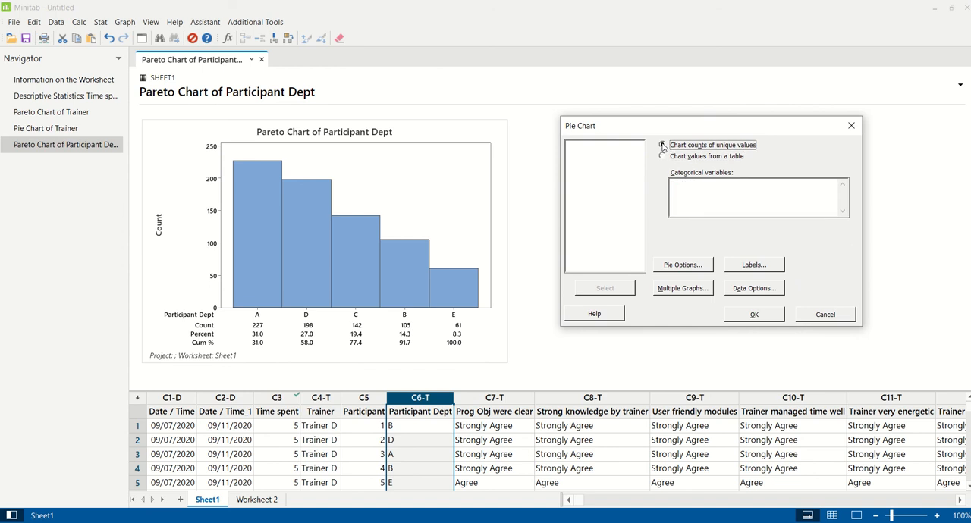
{"action": "left_click", "coordinate": [743, 198]}
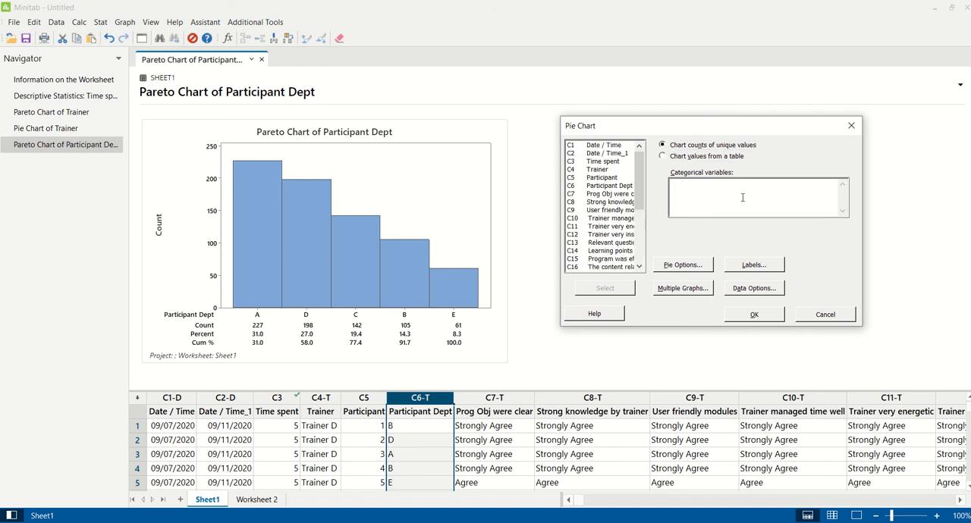
{"action": "double_click", "coordinate": [617, 189]}
{"action": "left_click", "coordinate": [764, 315]}
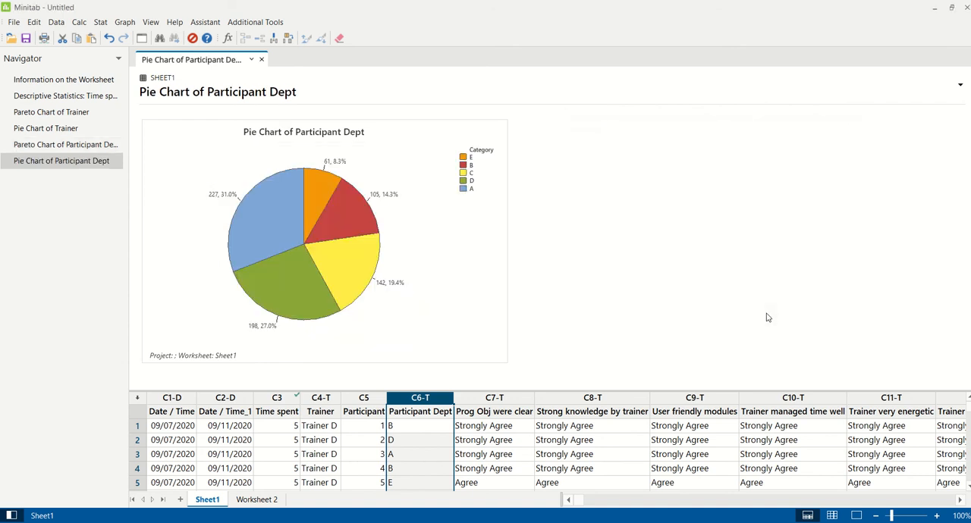
Check the task list in PowerPoint and, back in Minitab, create a pie chart of unique value counts for C7 Prog Obj were clear
{"action": "key", "text": "alt+Tab"}
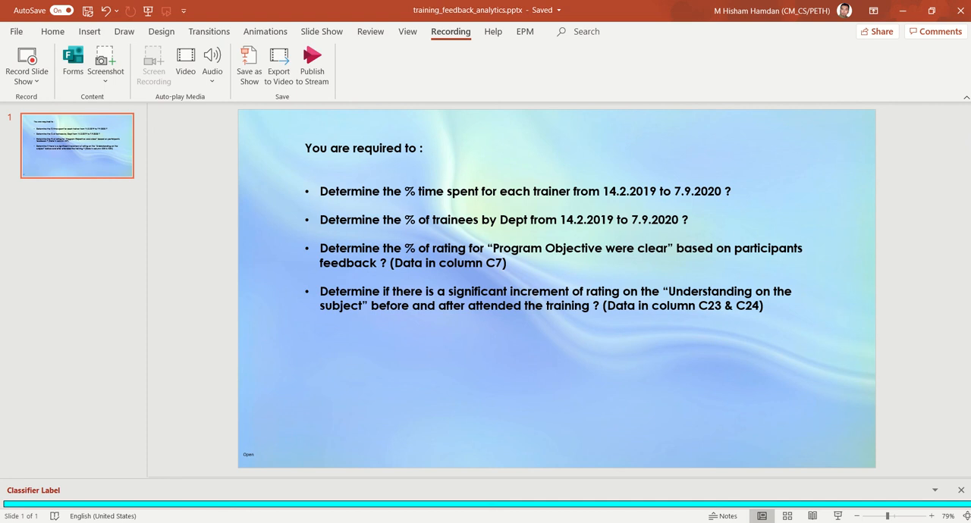
{"action": "key", "text": "alt+Tab"}
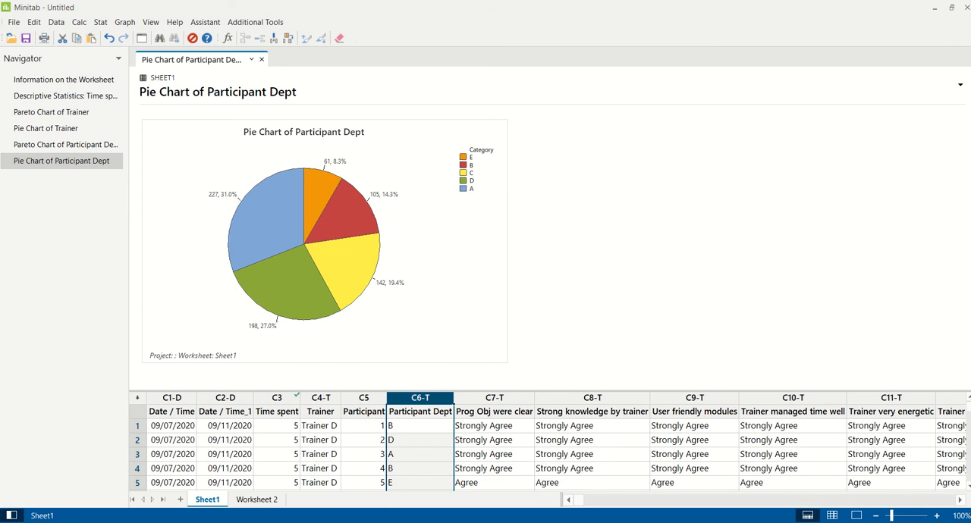
{"action": "key", "text": "ctrl+e"}
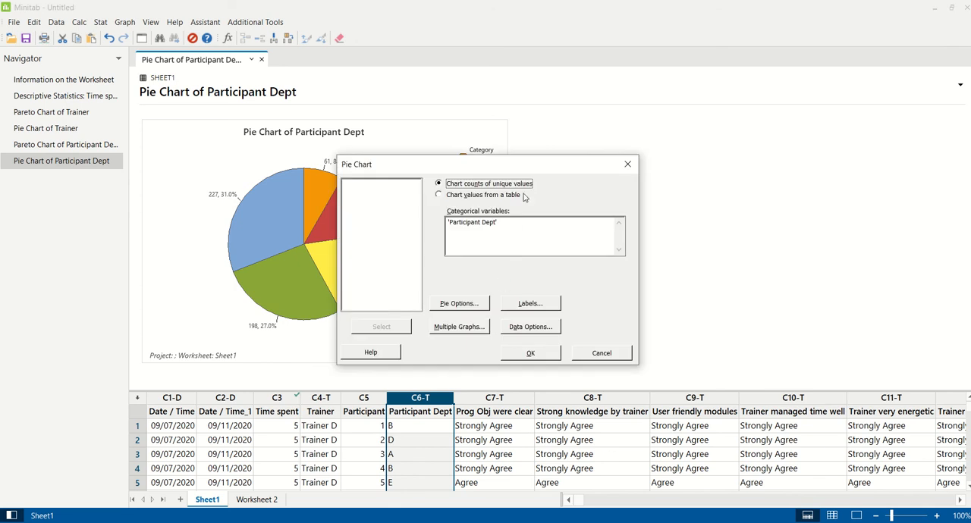
{"action": "left_click_drag", "start_coordinate": [549, 165], "coordinate": [727, 128]}
{"action": "left_click", "coordinate": [691, 185]}
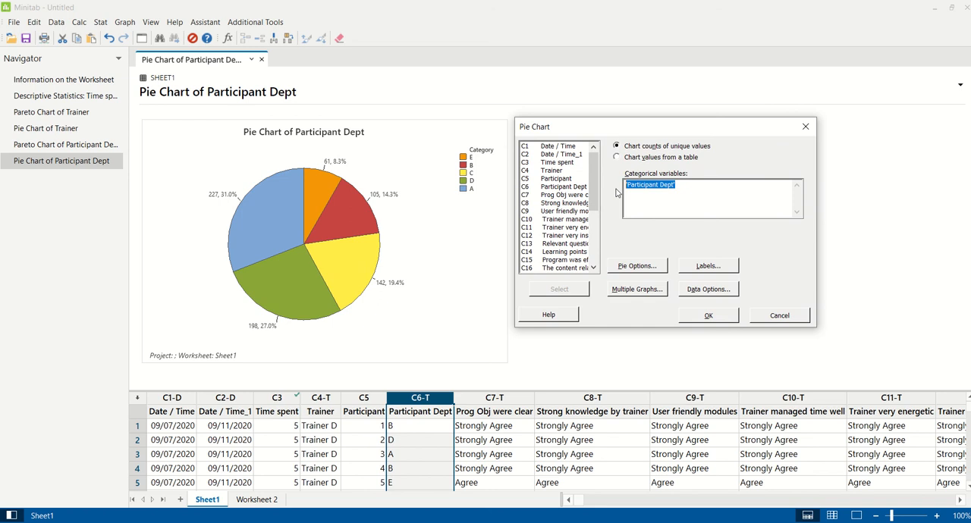
{"action": "double_click", "coordinate": [566, 195]}
{"action": "left_click", "coordinate": [701, 317]}
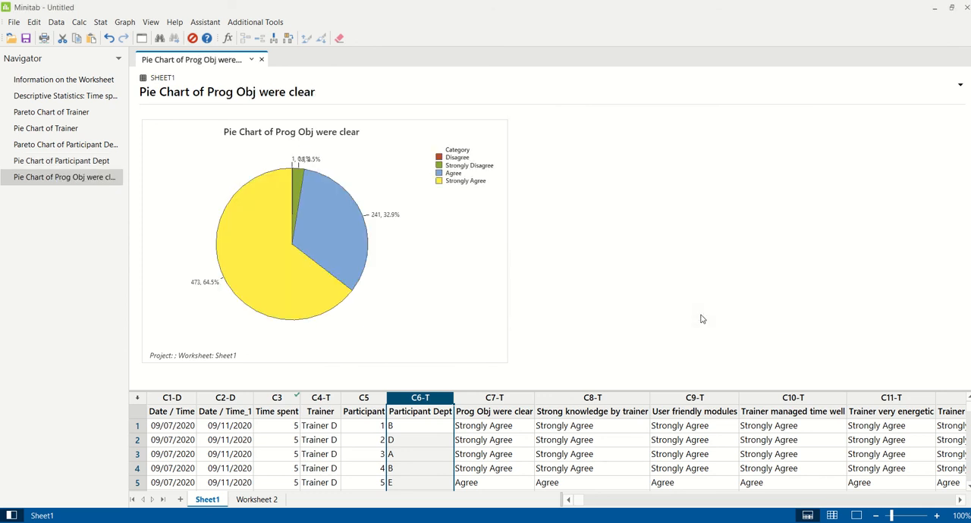
View the pie chart of Prog Obj were clear enlarged in the graph editor and close the editor
{"action": "double_click", "coordinate": [462, 306]}
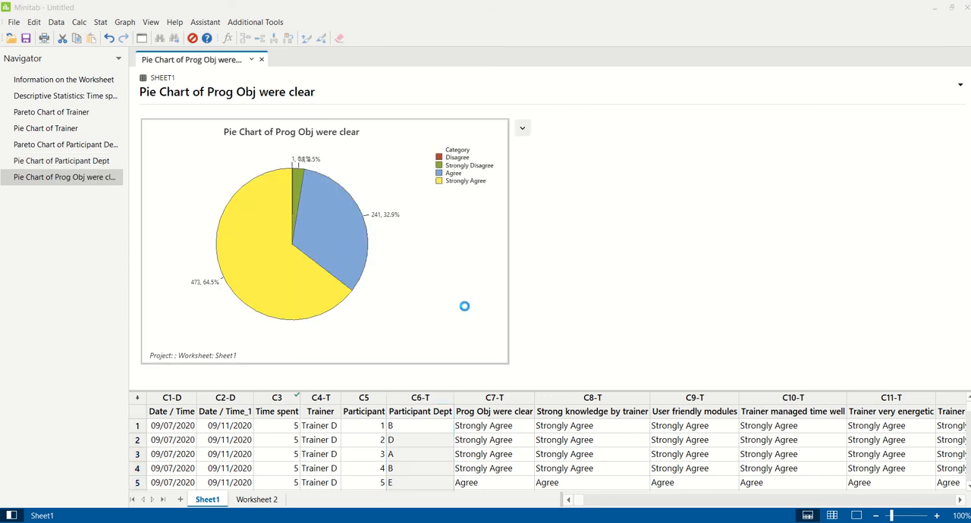
{"action": "left_click", "coordinate": [650, 106]}
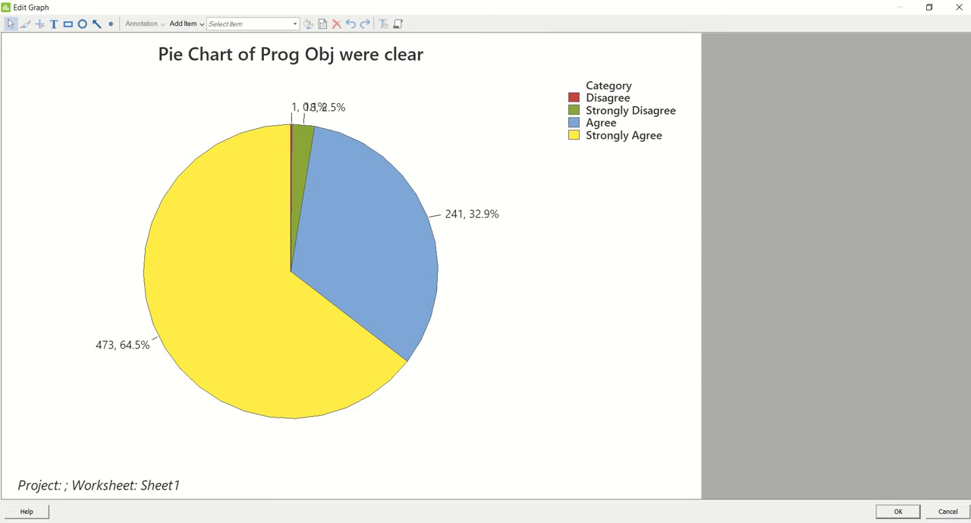
{"action": "left_click", "coordinate": [887, 512]}
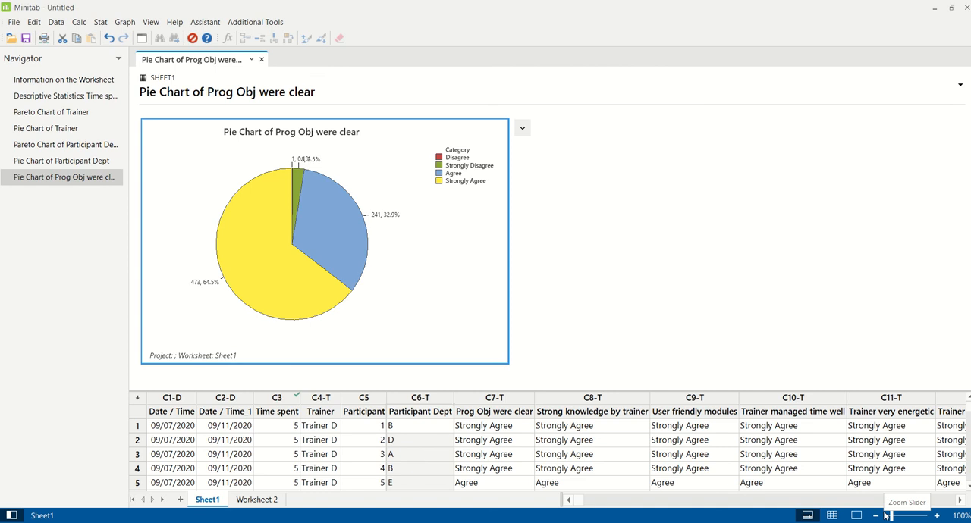
Generate a Pareto chart with C7 Prog Obj were clear as the attribute data
{"action": "left_click", "coordinate": [100, 22]}
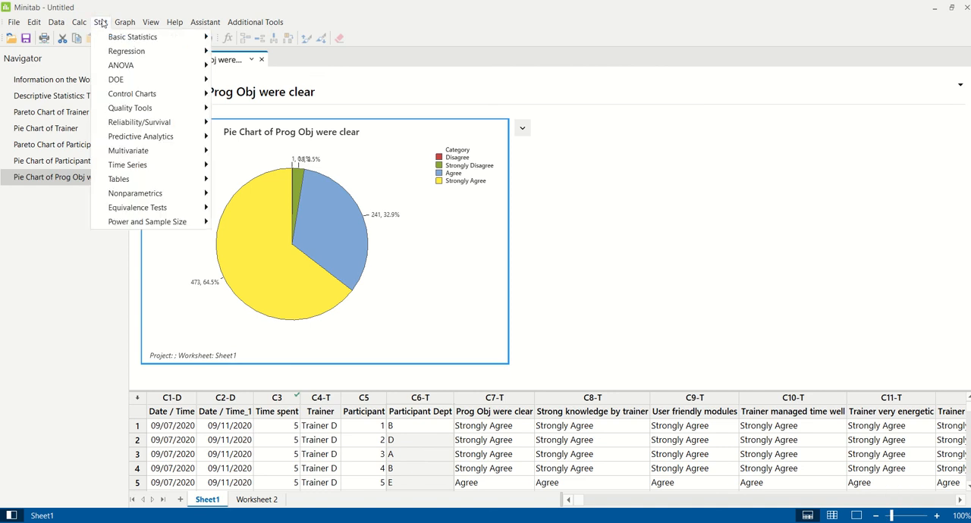
{"action": "mouse_move", "coordinate": [117, 109]}
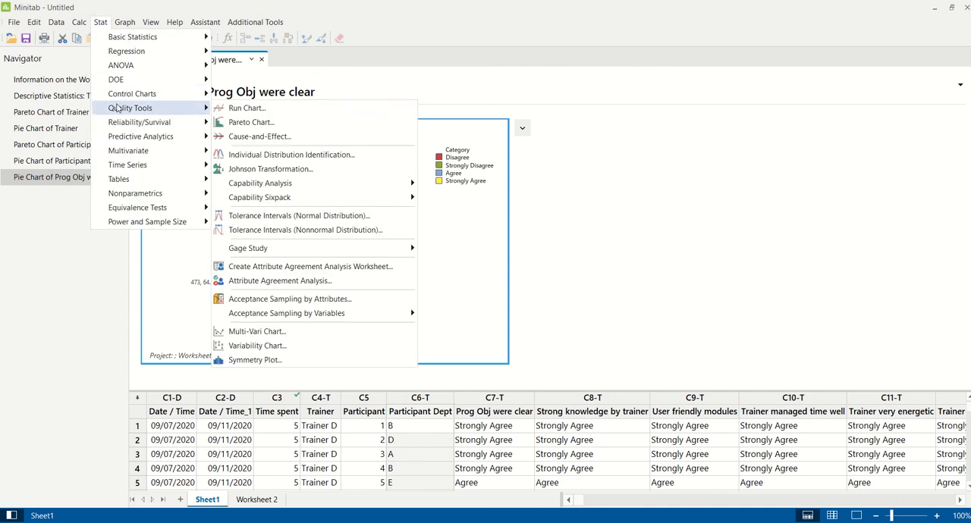
{"action": "left_click", "coordinate": [277, 122]}
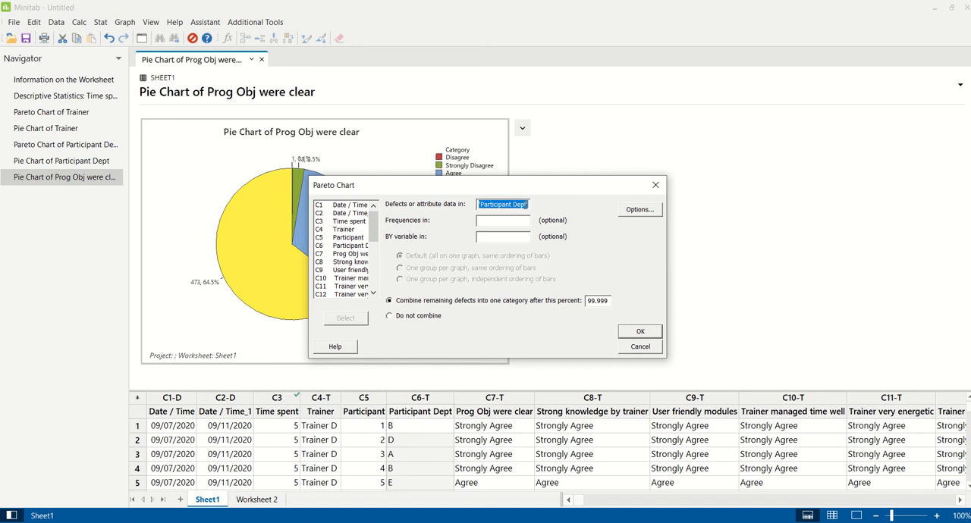
{"action": "double_click", "coordinate": [351, 254]}
{"action": "left_click", "coordinate": [640, 332]}
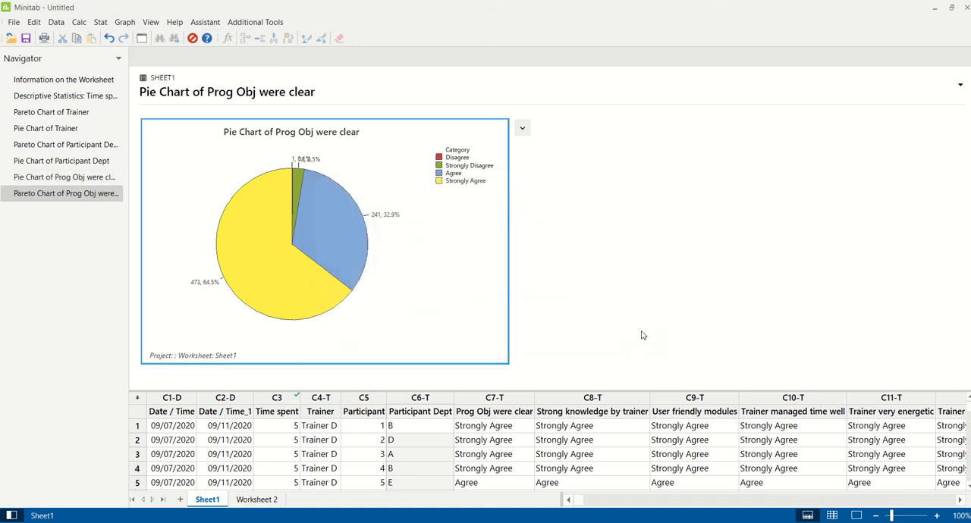
Examine the percentages in the enlarged Pareto chart of Prog Obj were clear and close the graph editor
{"action": "double_click", "coordinate": [471, 343]}
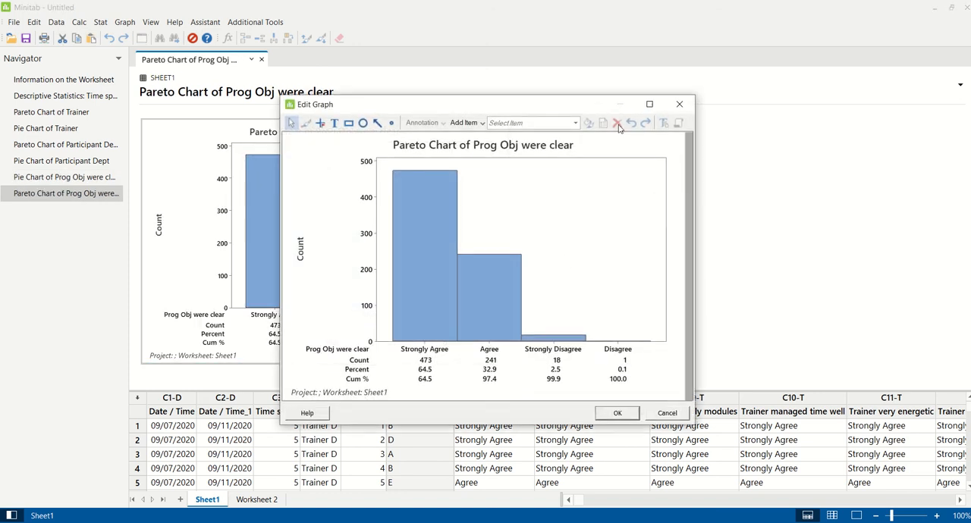
{"action": "left_click", "coordinate": [648, 105]}
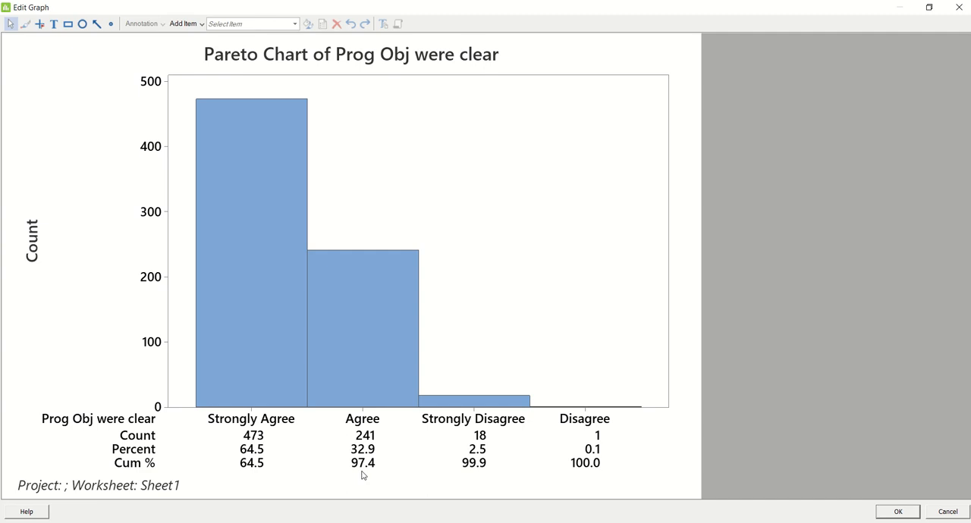
{"action": "left_click", "coordinate": [884, 512]}
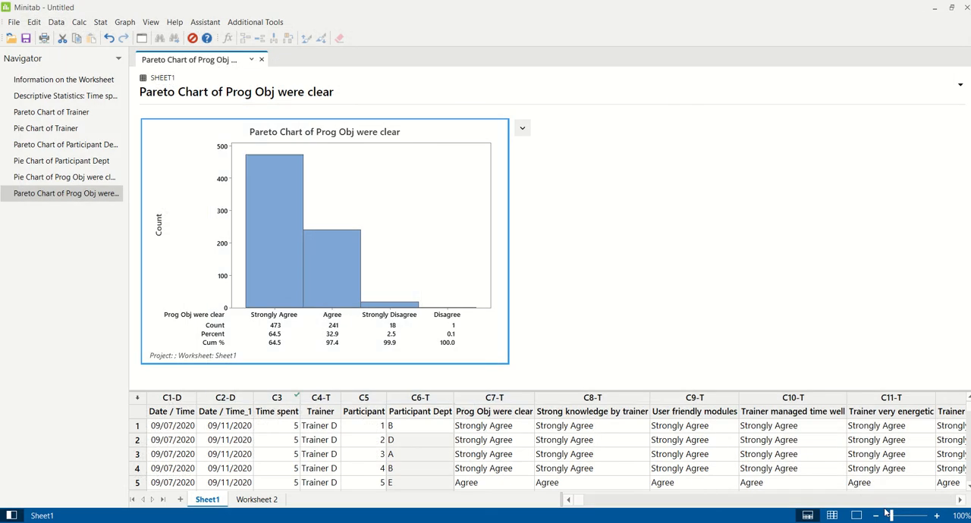
Check the PowerPoint task list, return to Minitab, show only Sheet1's data and select columns C23 and C24, Understanding on subject before and after
{"action": "key", "text": "alt+Tab"}
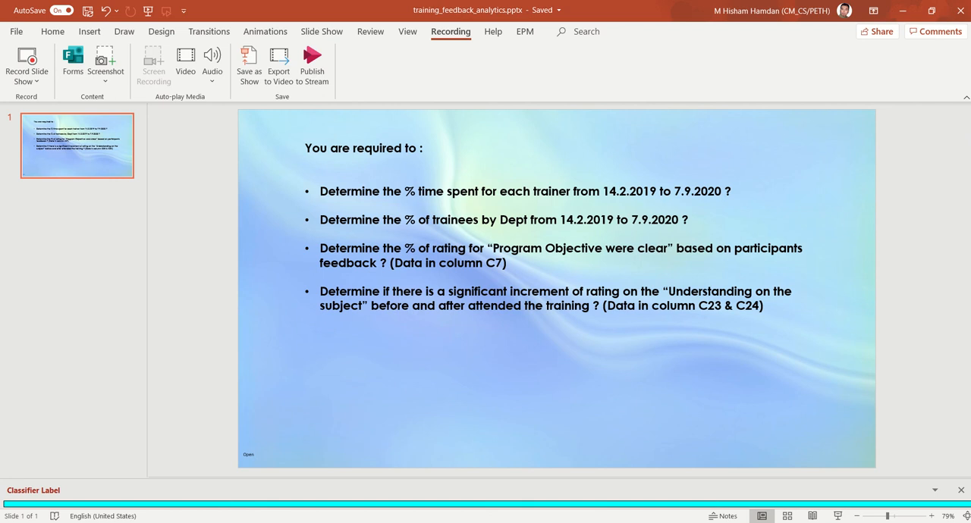
{"action": "left_click", "coordinate": [591, 508]}
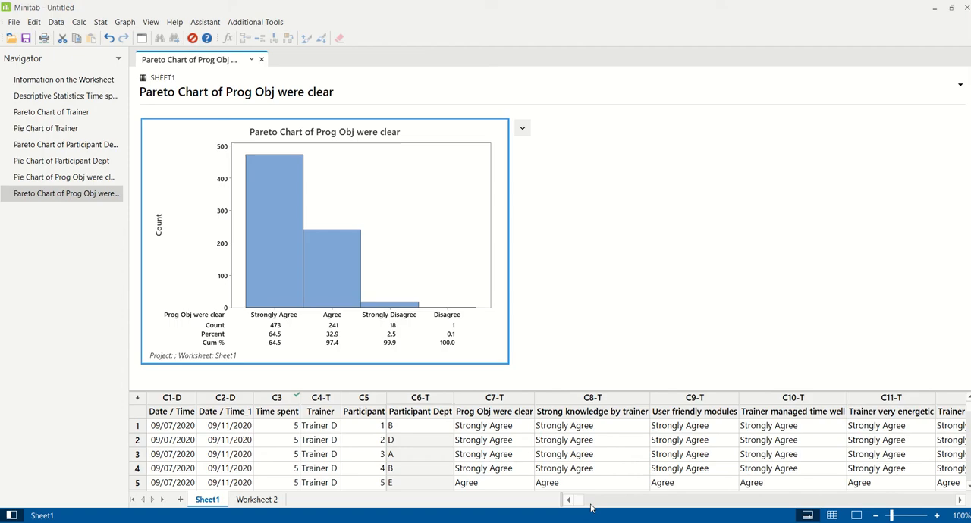
{"action": "left_click", "coordinate": [832, 516]}
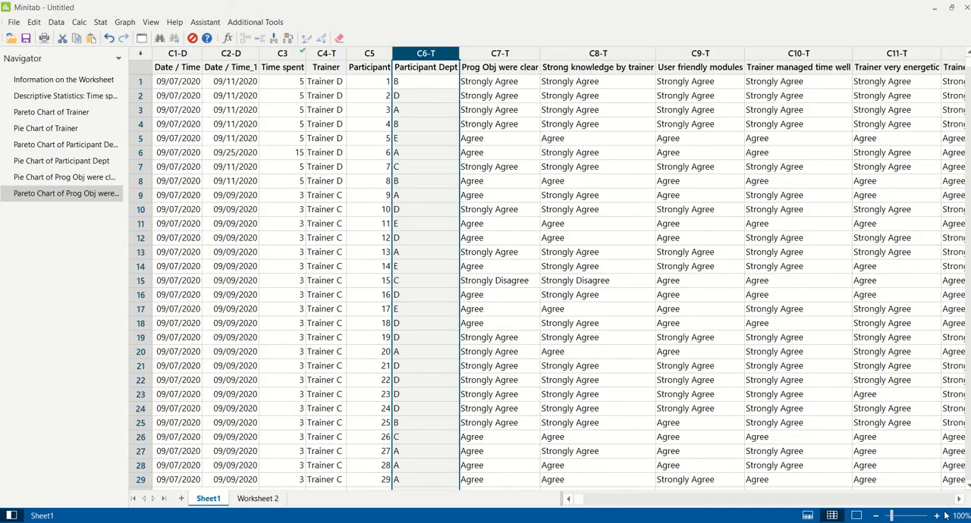
{"action": "left_click_drag", "start_coordinate": [961, 500], "coordinate": [960, 500]}
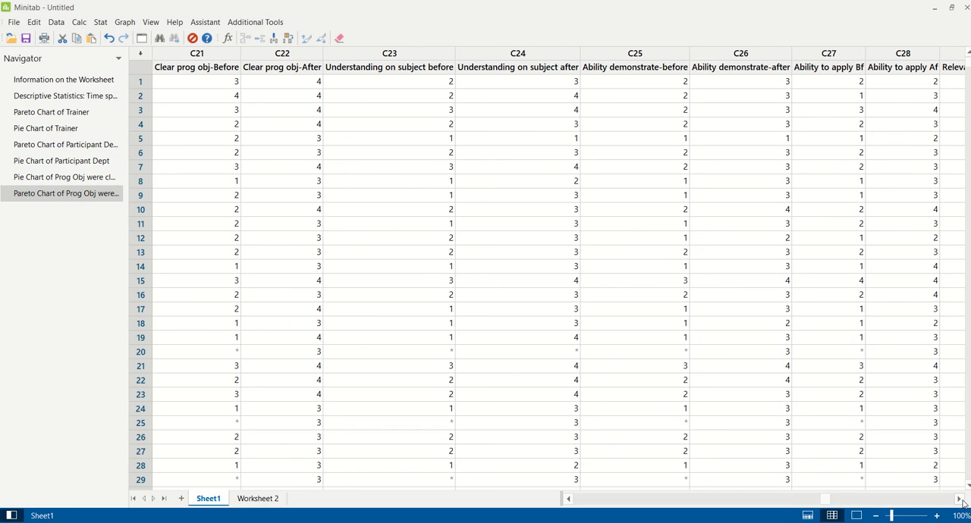
{"action": "left_click", "coordinate": [402, 53]}
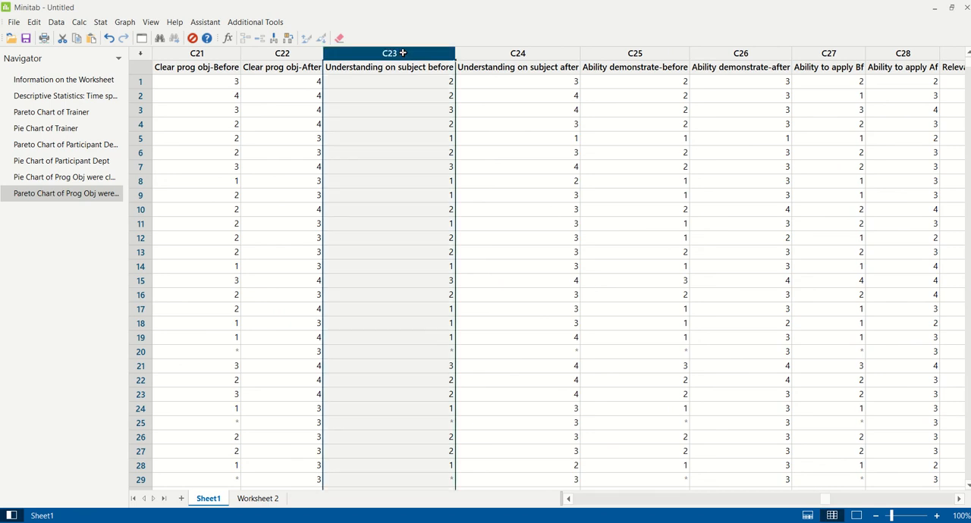
{"action": "left_click_drag", "start_coordinate": [402, 53], "coordinate": [501, 64]}
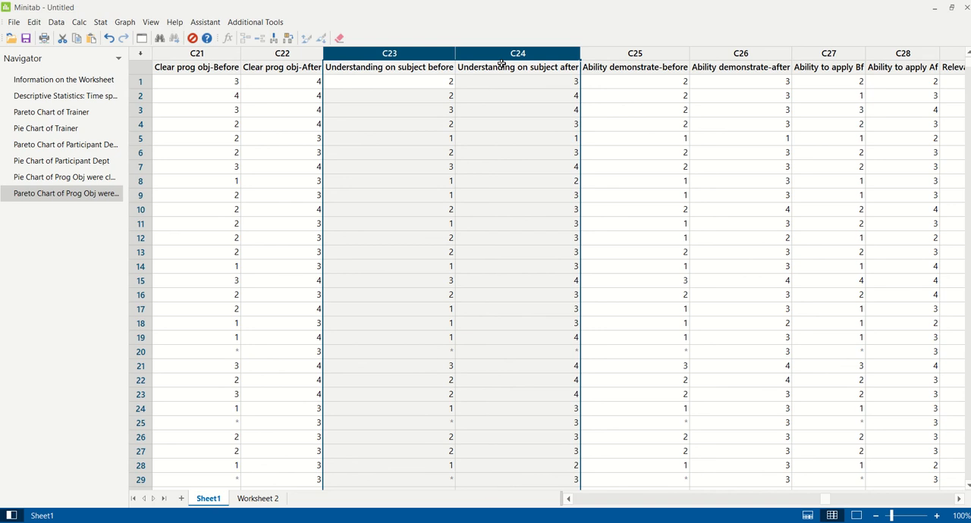
Set up a simple boxplot with multiple Y's using Understanding on subject before and Understanding on subject after as graph variables
{"action": "left_click", "coordinate": [124, 22]}
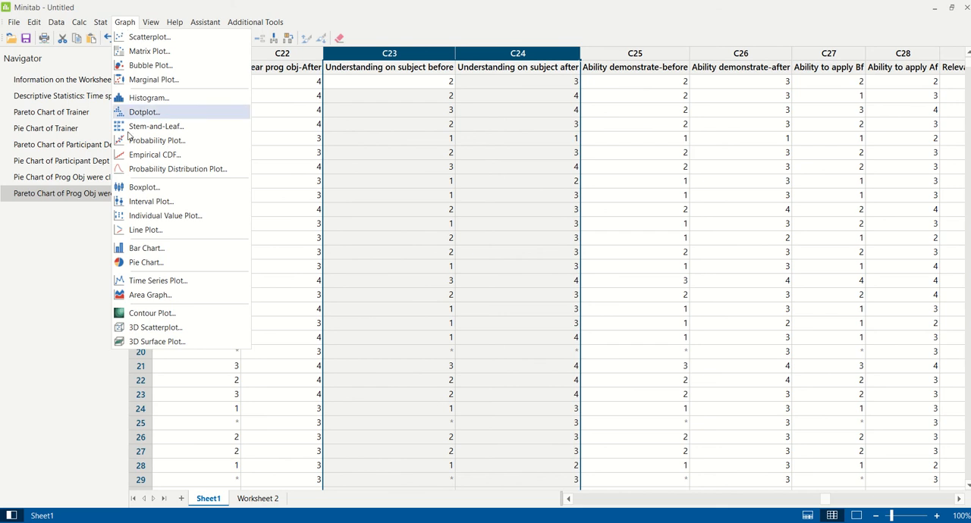
{"action": "left_click", "coordinate": [142, 188]}
{"action": "left_click_drag", "start_coordinate": [493, 182], "coordinate": [698, 115]}
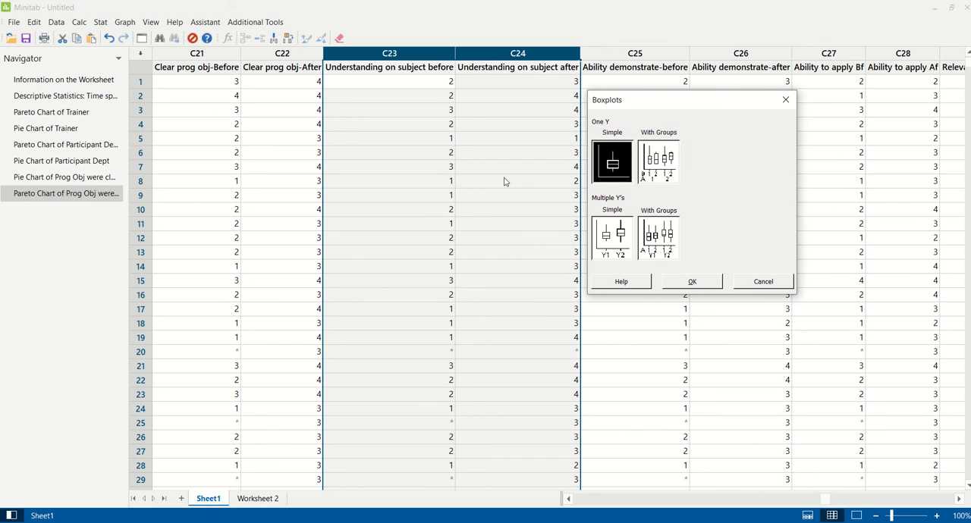
{"action": "left_click", "coordinate": [618, 245]}
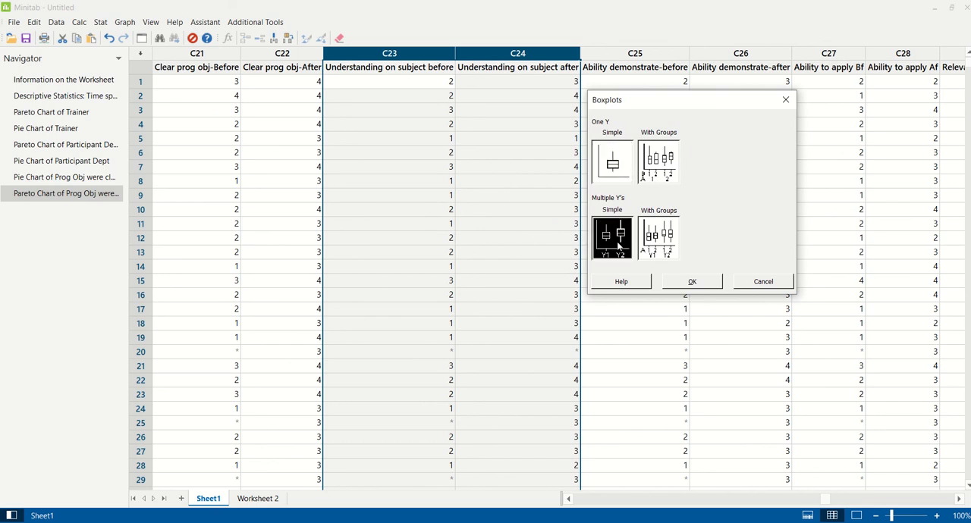
{"action": "left_click", "coordinate": [694, 282]}
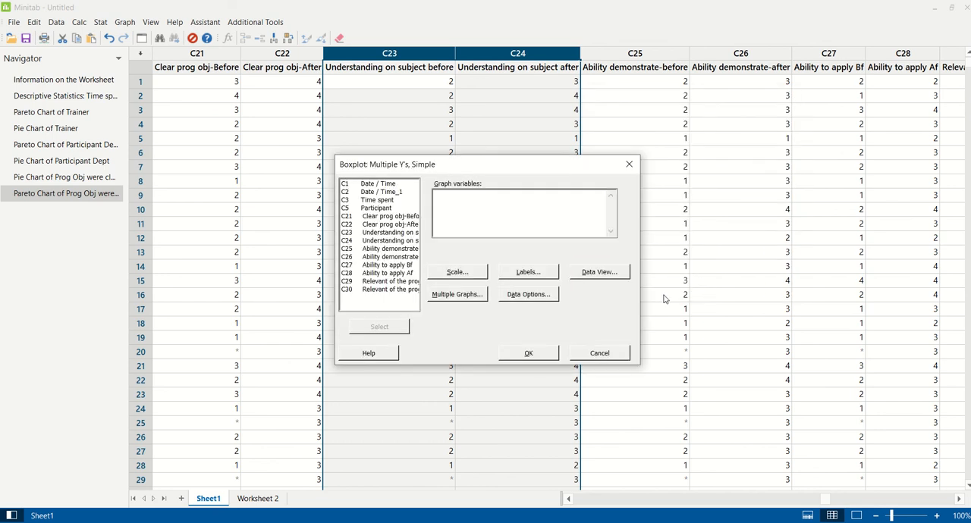
{"action": "double_click", "coordinate": [376, 236]}
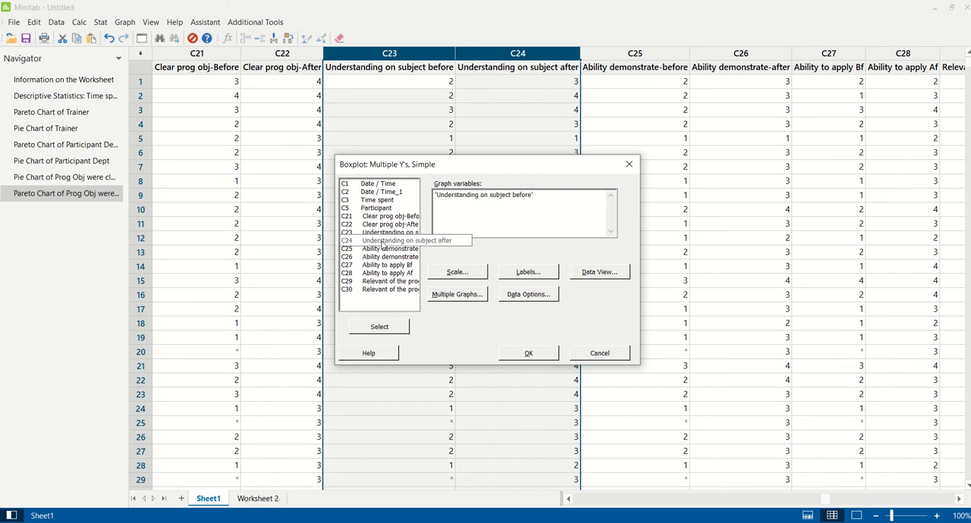
{"action": "double_click", "coordinate": [383, 242]}
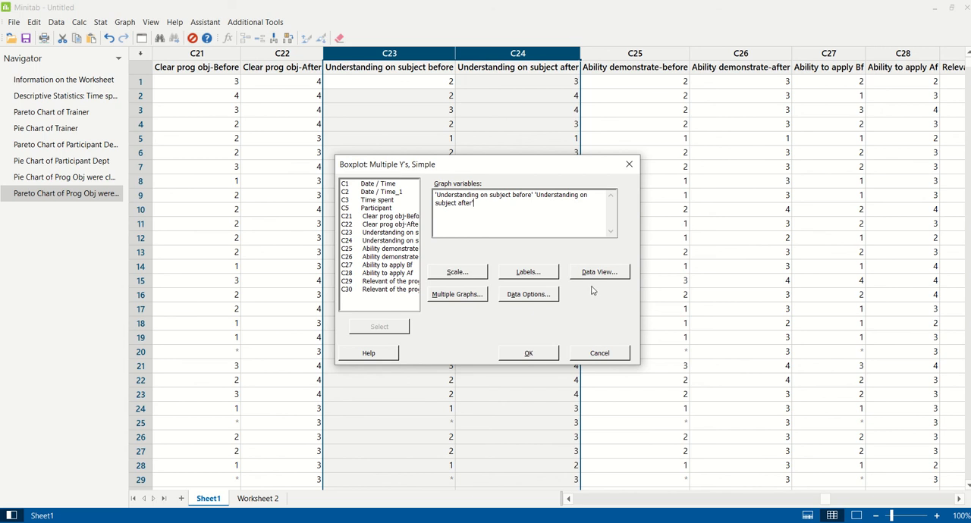
Set the boxplot's data labels to Medians with y-value labels and generate the graph
{"action": "left_click", "coordinate": [515, 275]}
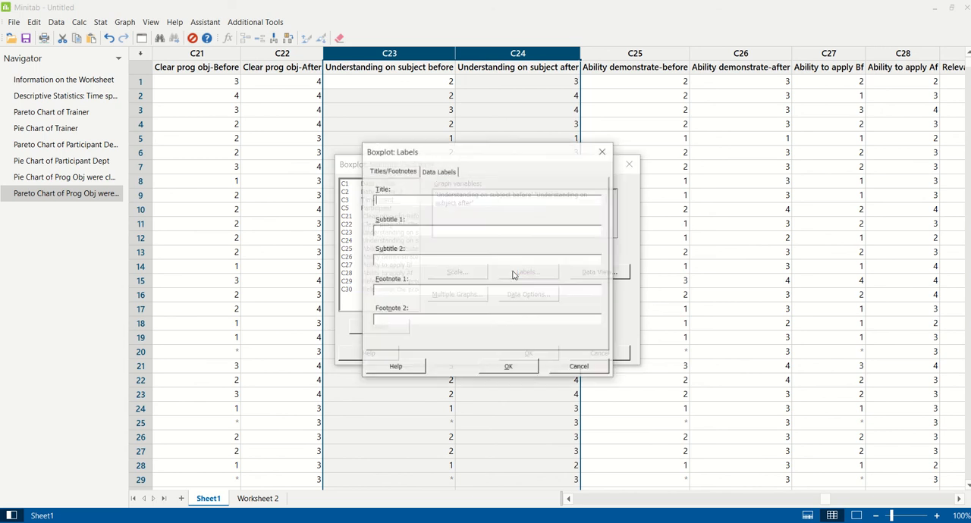
{"action": "left_click", "coordinate": [448, 171]}
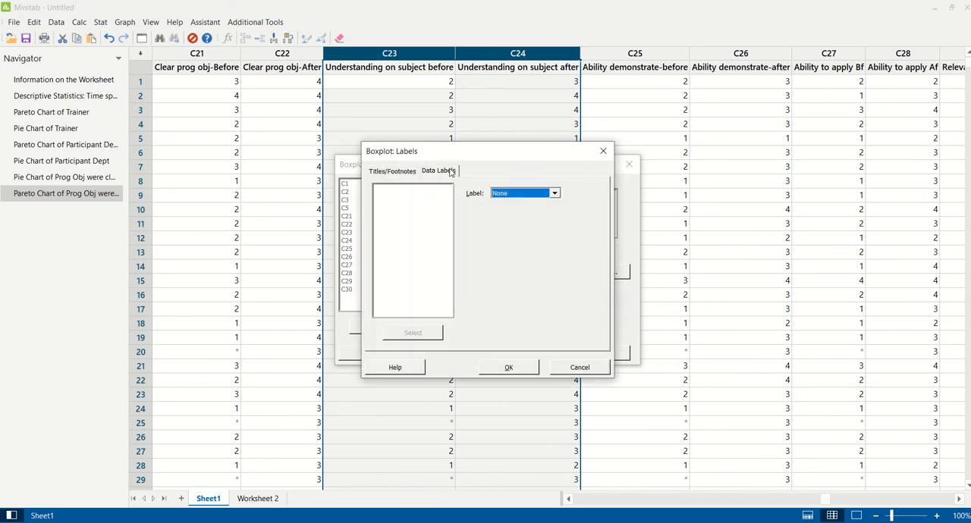
{"action": "left_click", "coordinate": [555, 193]}
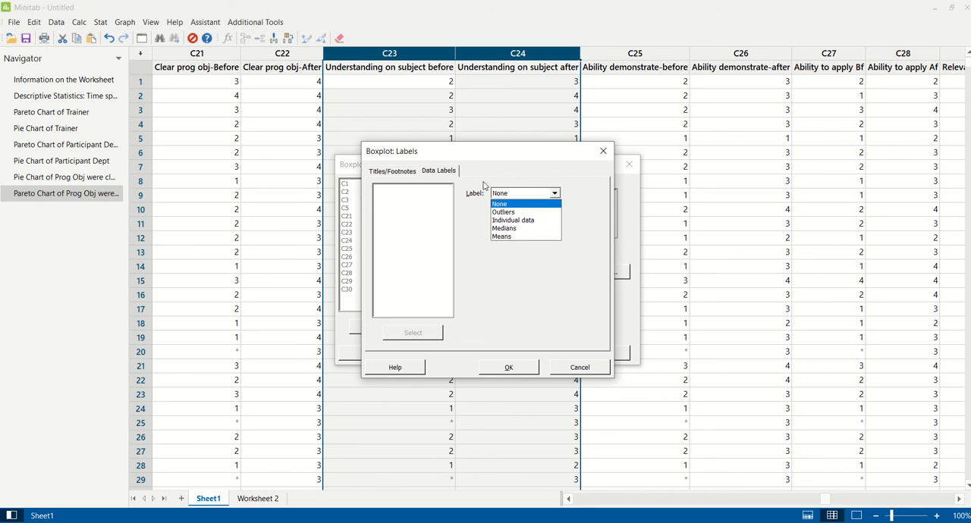
{"action": "left_click", "coordinate": [509, 229]}
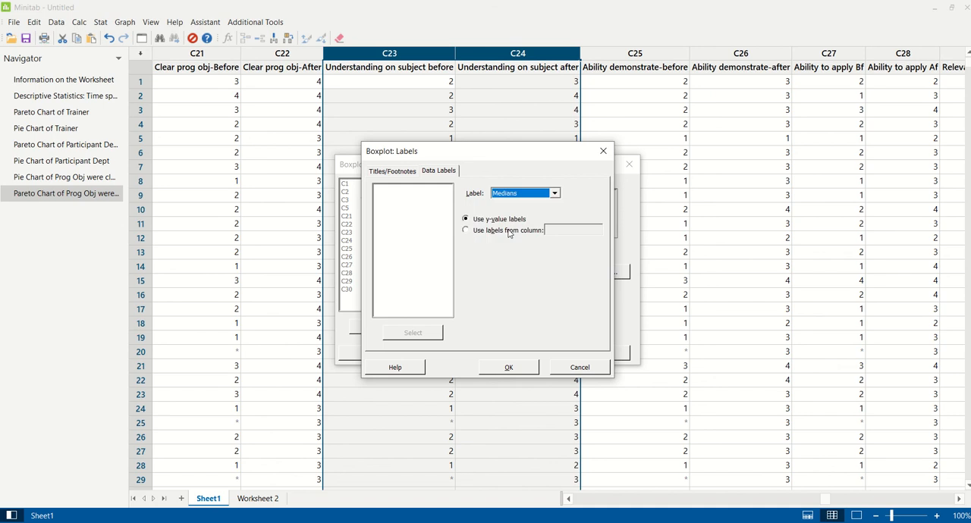
{"action": "left_click", "coordinate": [529, 370]}
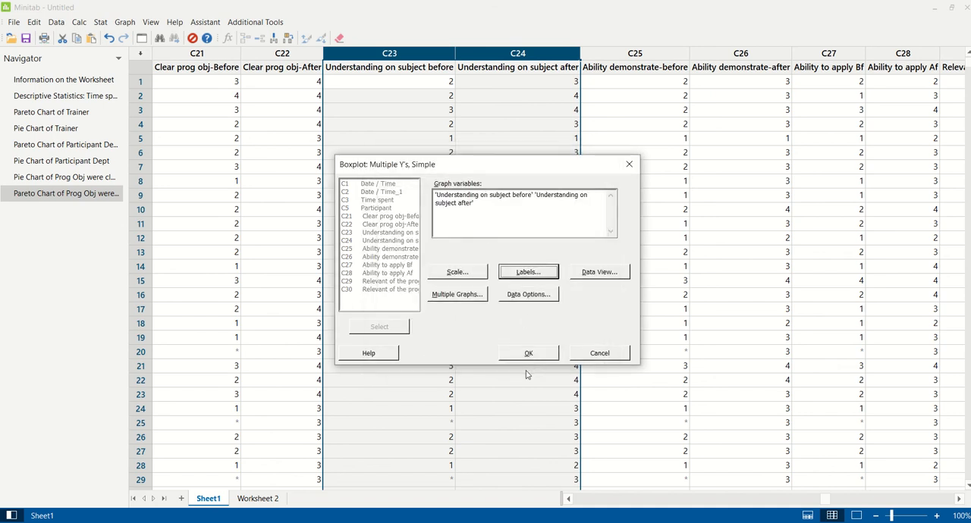
{"action": "left_click", "coordinate": [531, 355]}
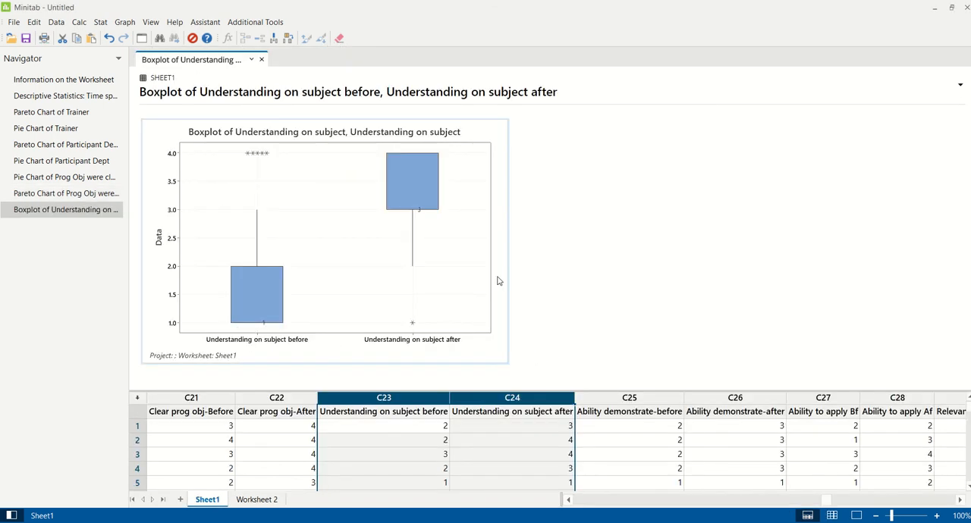
Open the boxplot enlarged in the graph editor and add a median connect line to its data display
{"action": "double_click", "coordinate": [498, 281]}
{"action": "double_click", "coordinate": [642, 106]}
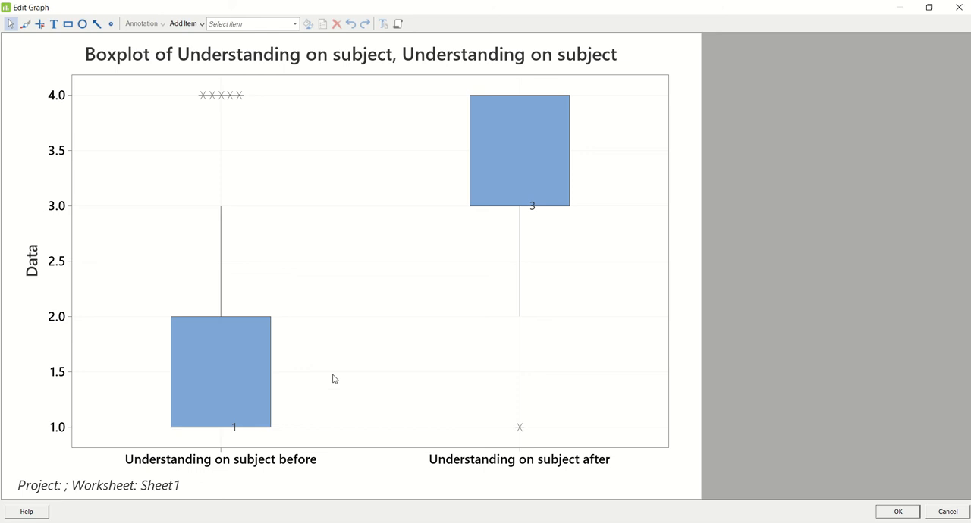
{"action": "right_click", "coordinate": [631, 260]}
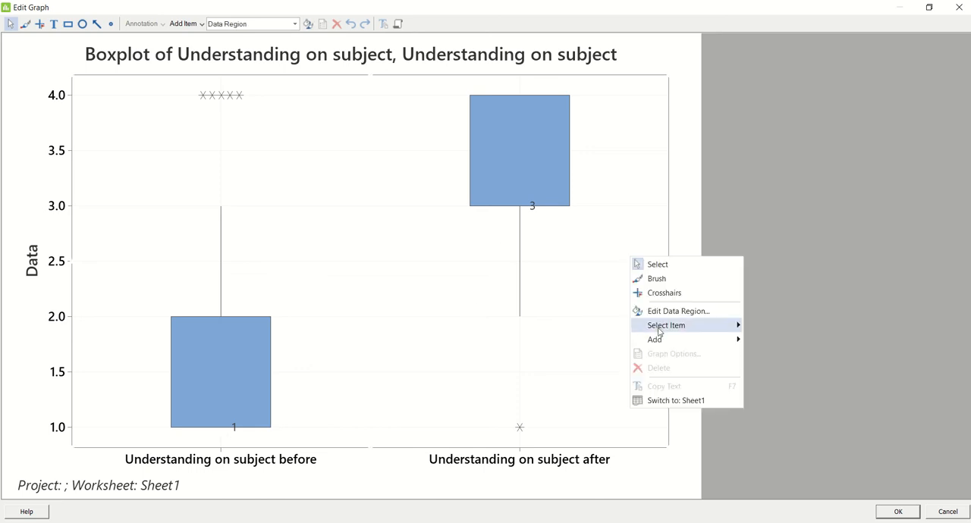
{"action": "mouse_move", "coordinate": [657, 339]}
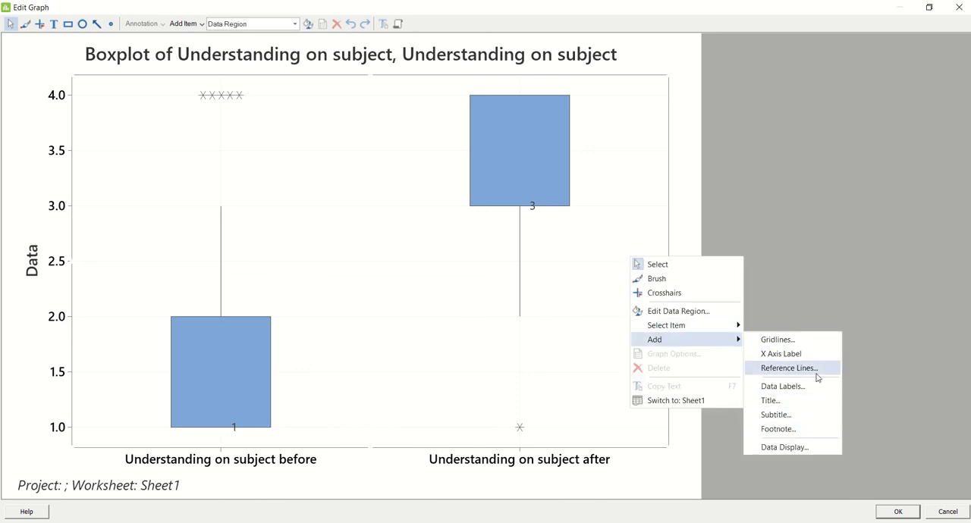
{"action": "left_click", "coordinate": [807, 447]}
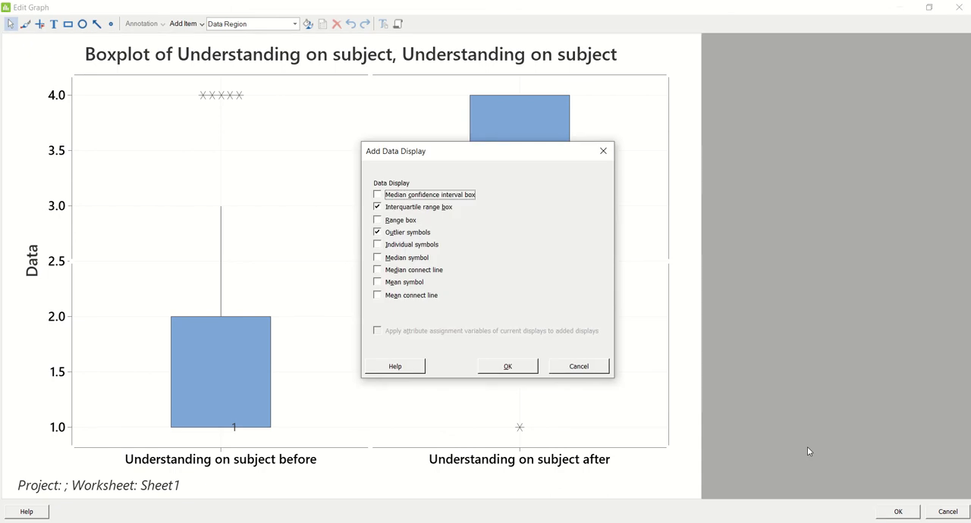
{"action": "left_click", "coordinate": [399, 272]}
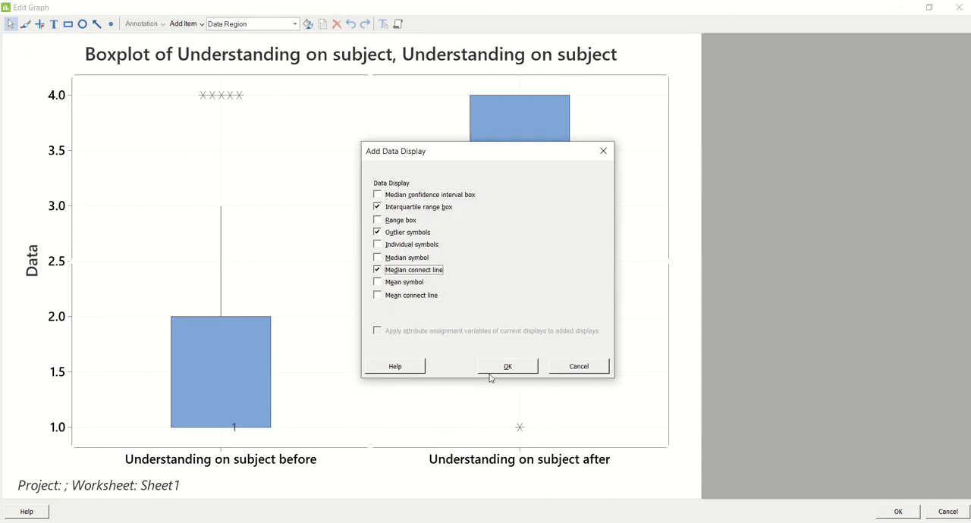
{"action": "left_click", "coordinate": [494, 369]}
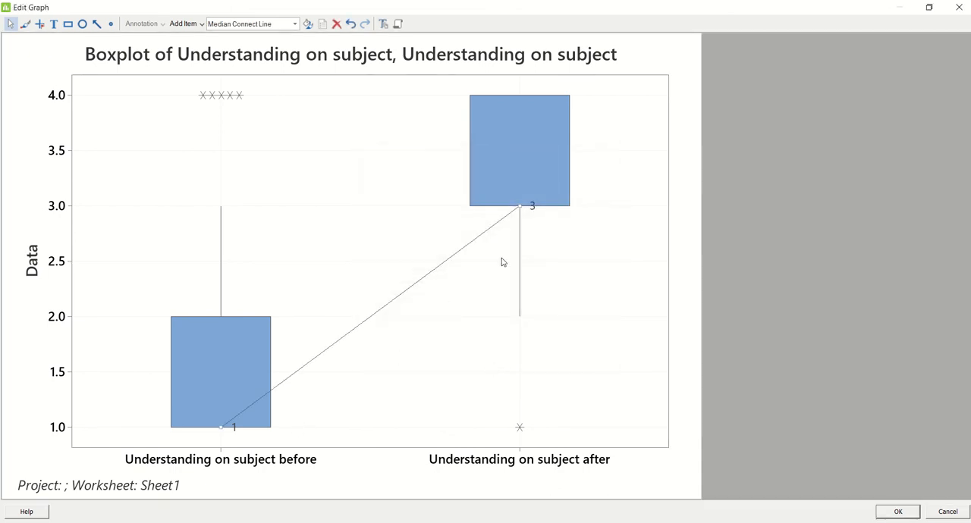